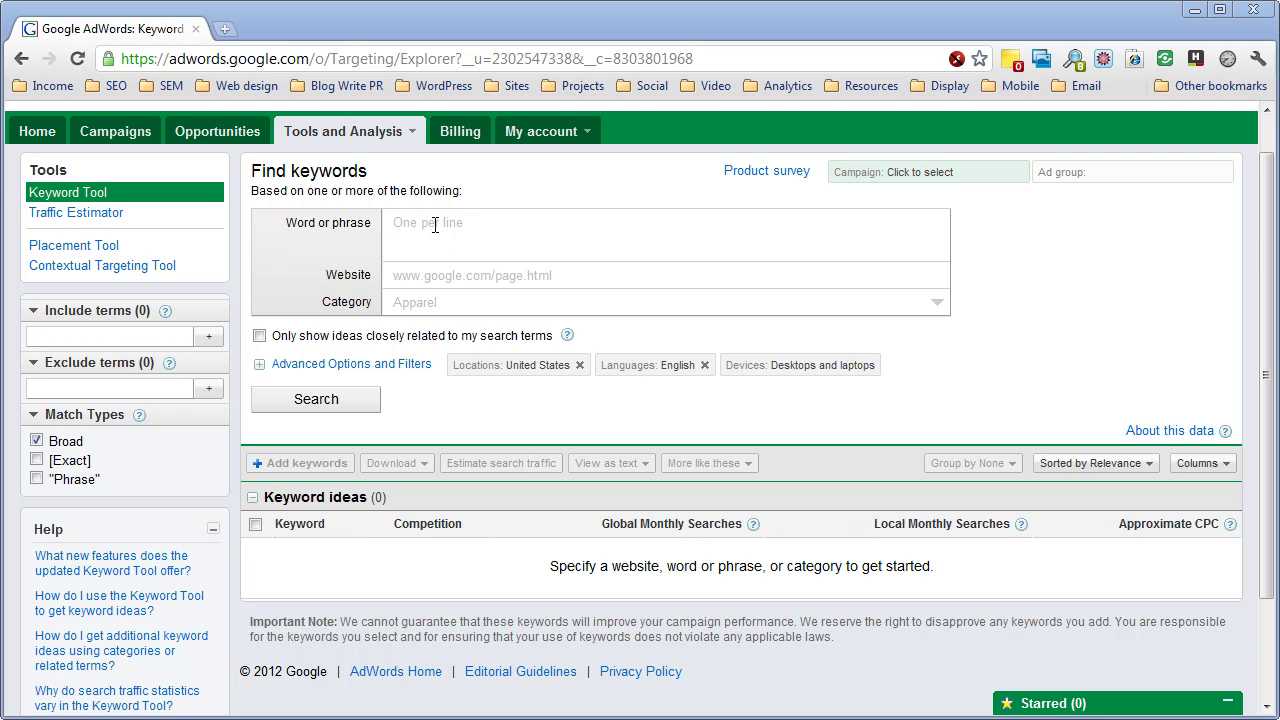
Step: Turn off Broad and Phrase match so only [Exact] keyword results are returned
{"action": "left_click", "coordinate": [36, 460]}
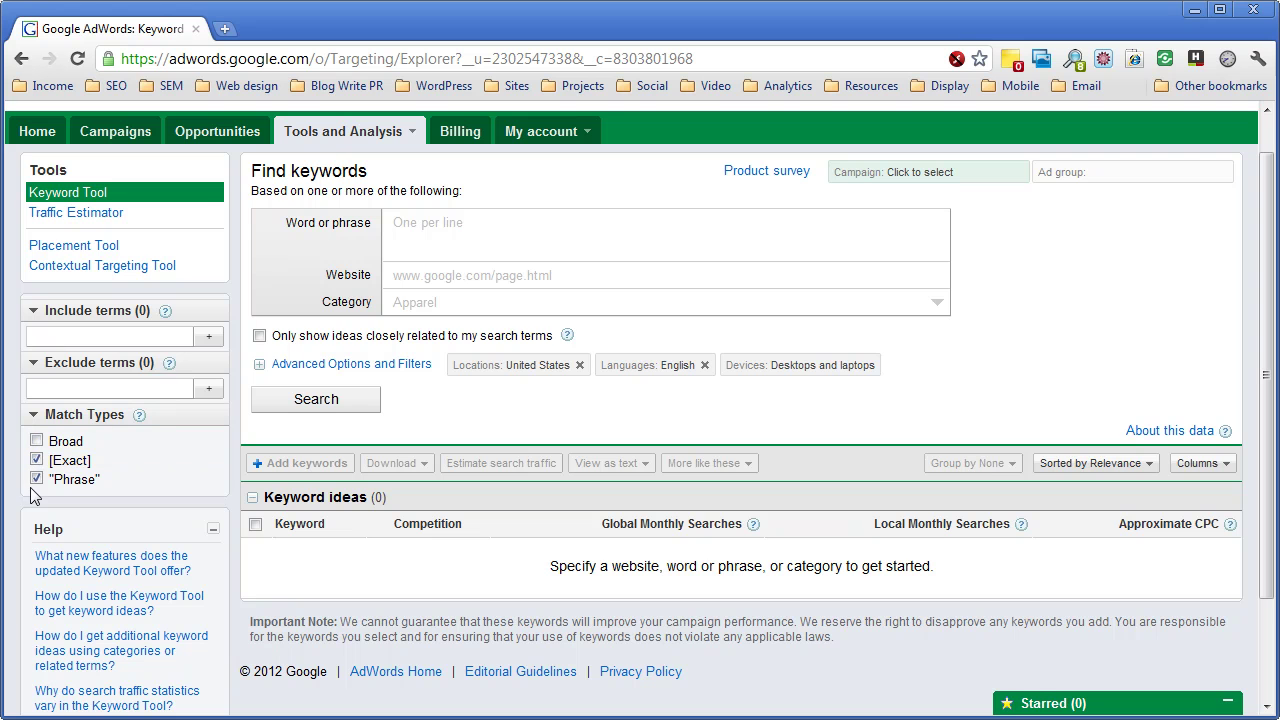
{"action": "left_click", "coordinate": [36, 479]}
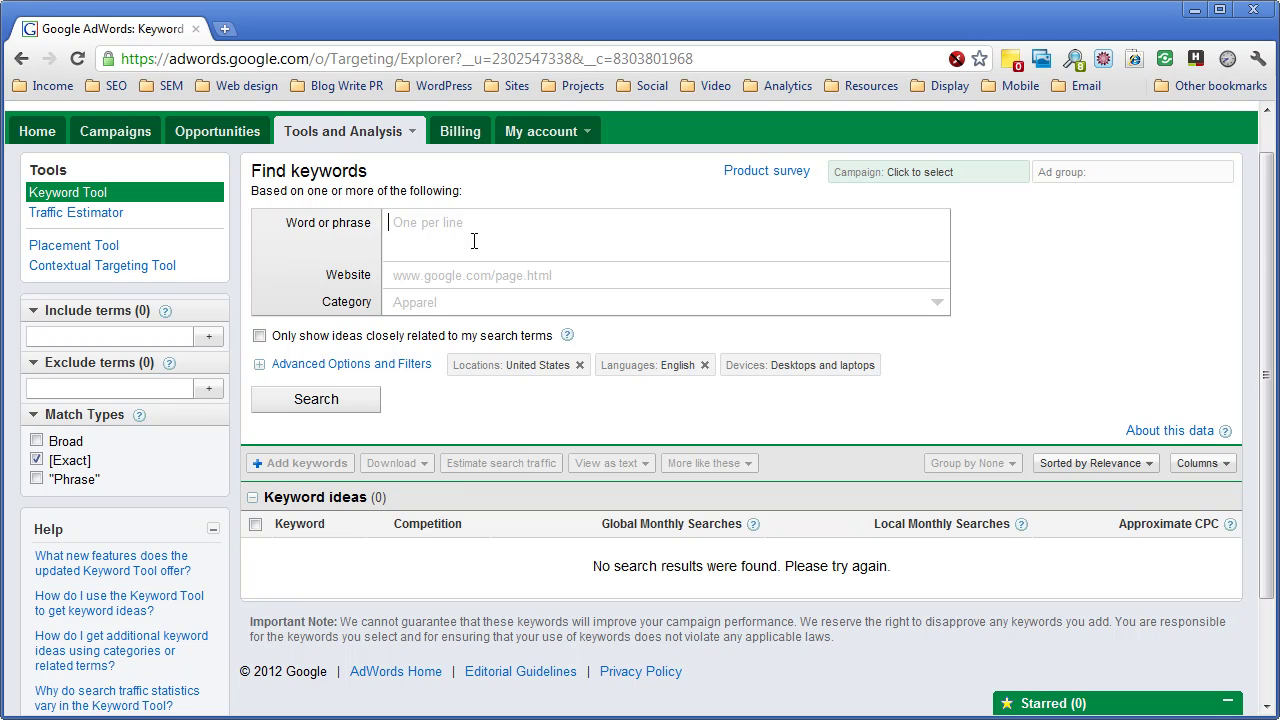
Step: Search exact-match ideas for 'destination wedding' and browse the 800 keyword results
{"action": "type", "text": "destination wedding"}
{"action": "left_click", "coordinate": [325, 400]}
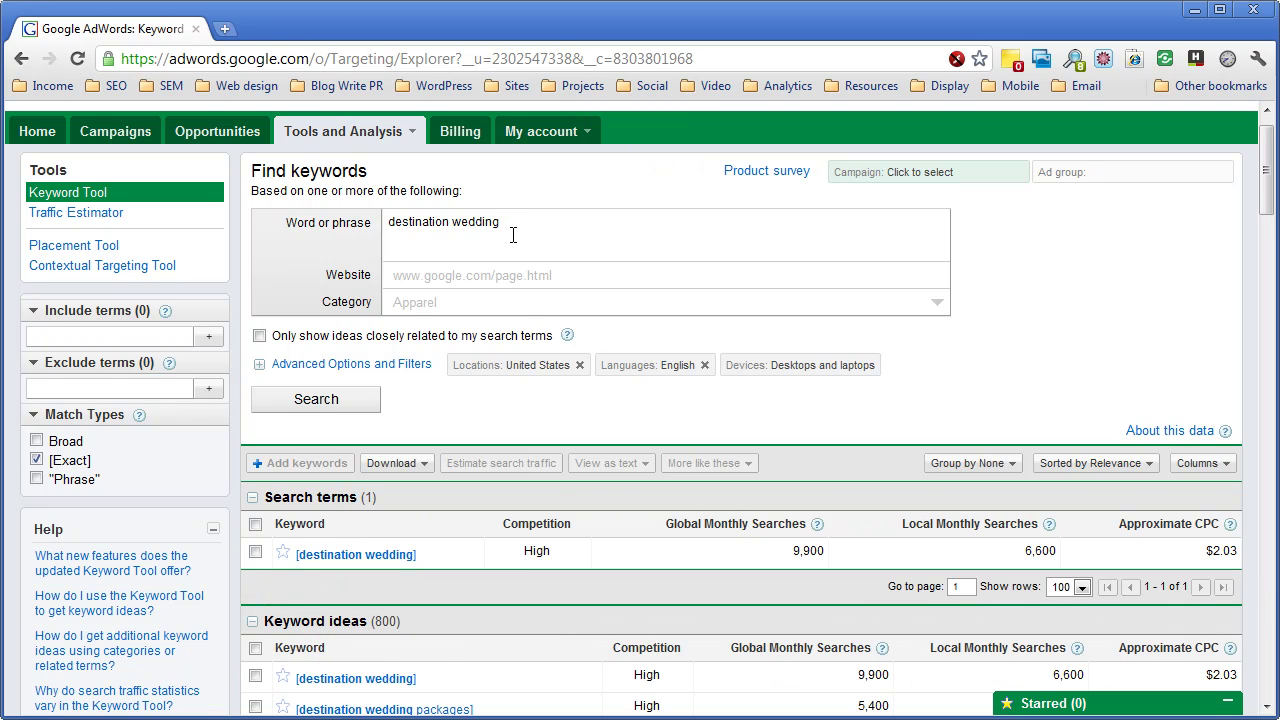
{"action": "scroll", "coordinate": [558, 470], "scroll_direction": "down", "scroll_amount": 2}
{"action": "scroll", "coordinate": [560, 477], "scroll_direction": "down", "scroll_amount": 1}
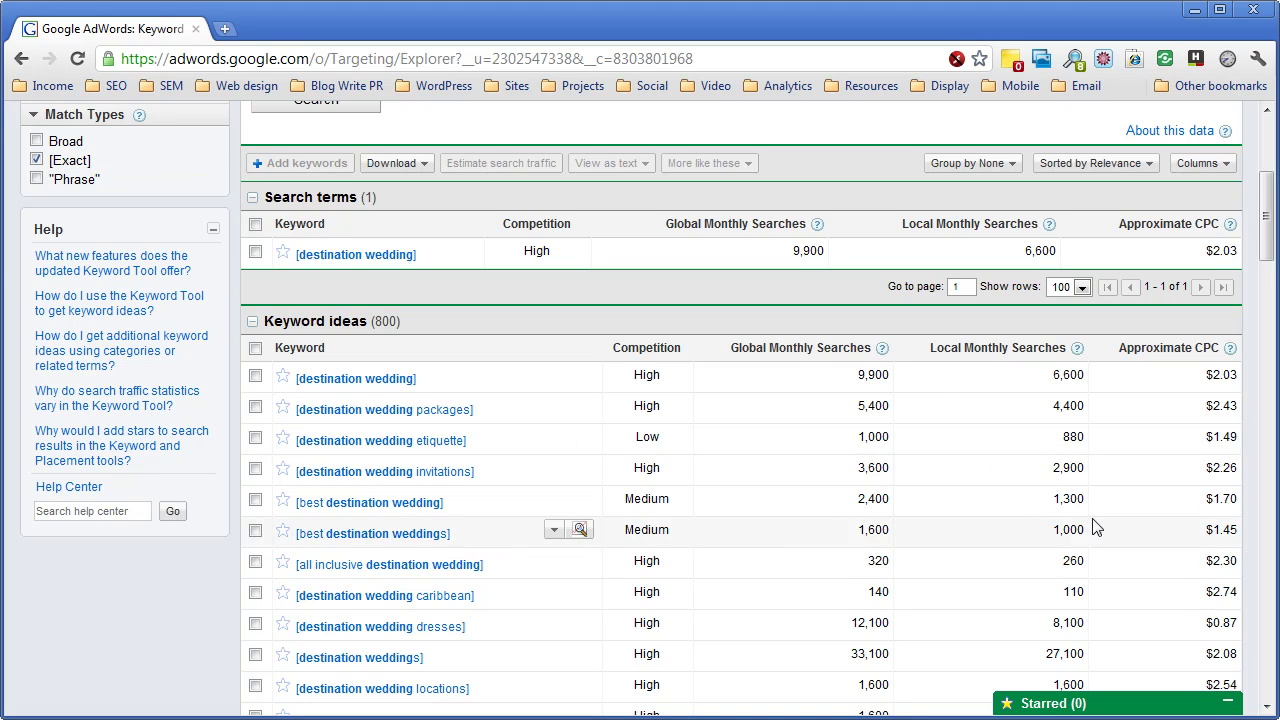
{"action": "mouse_move", "coordinate": [700, 500]}
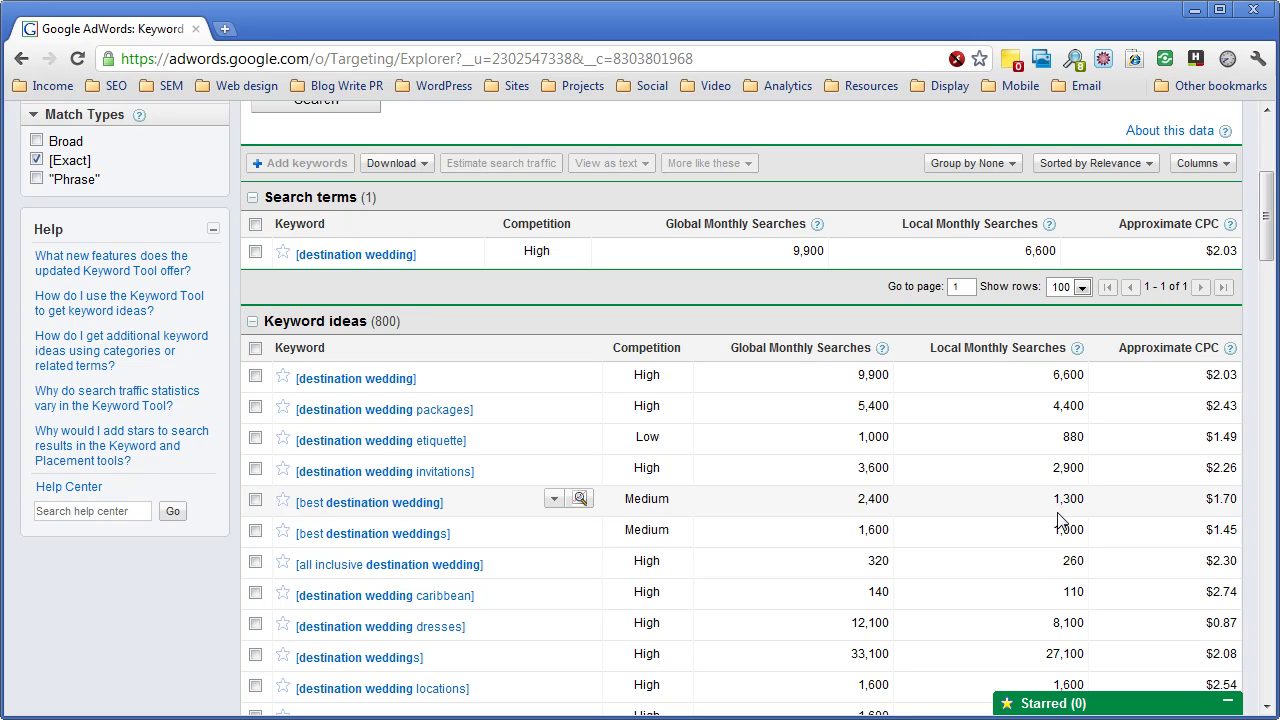
{"action": "scroll", "coordinate": [981, 520], "scroll_direction": "up", "scroll_amount": 1}
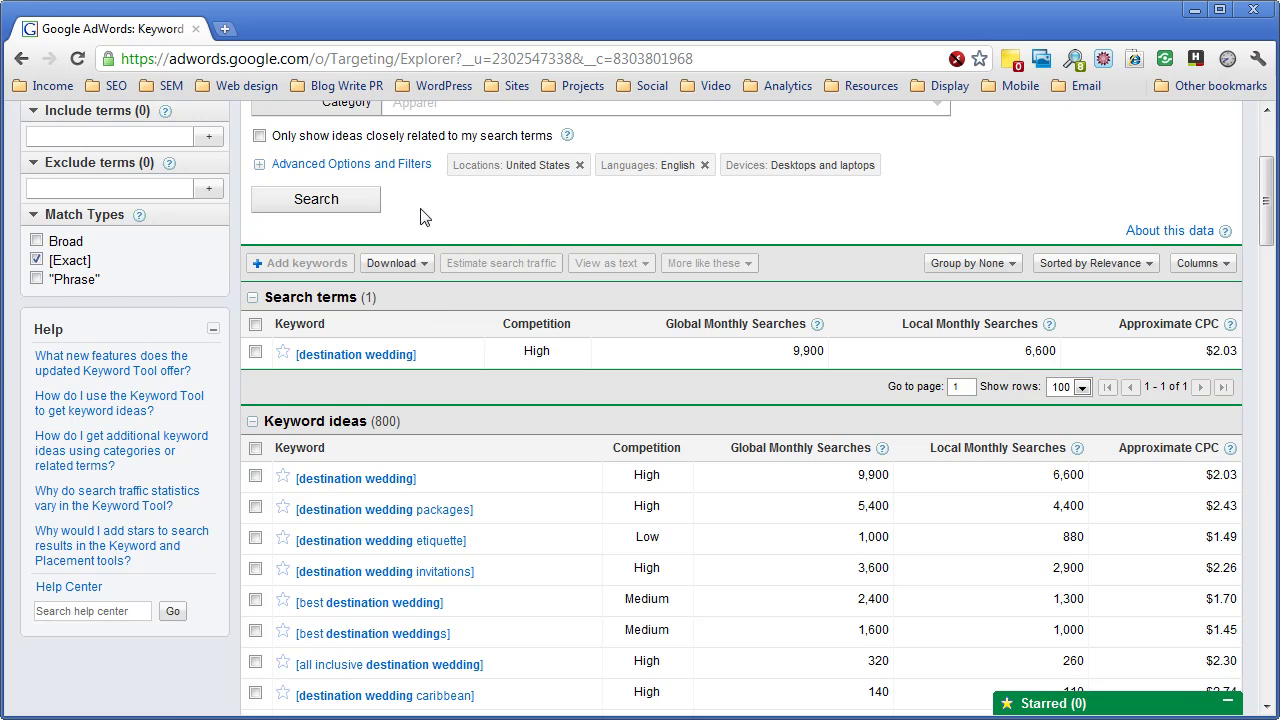
{"action": "scroll", "coordinate": [421, 217], "scroll_direction": "up", "scroll_amount": 1}
Step: Filter keyword ideas to 350–5,000 local monthly searches and rerun the search
{"action": "scroll", "coordinate": [335, 290], "scroll_direction": "up", "scroll_amount": 1}
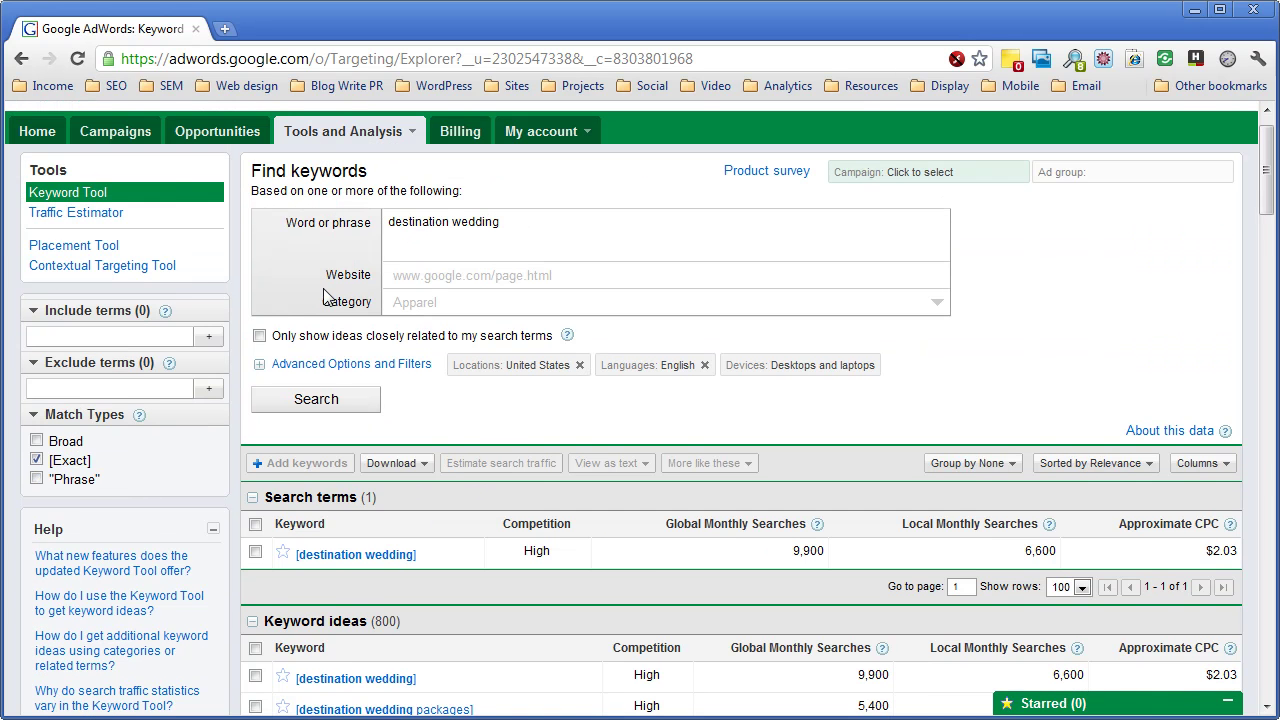
{"action": "left_click", "coordinate": [272, 364]}
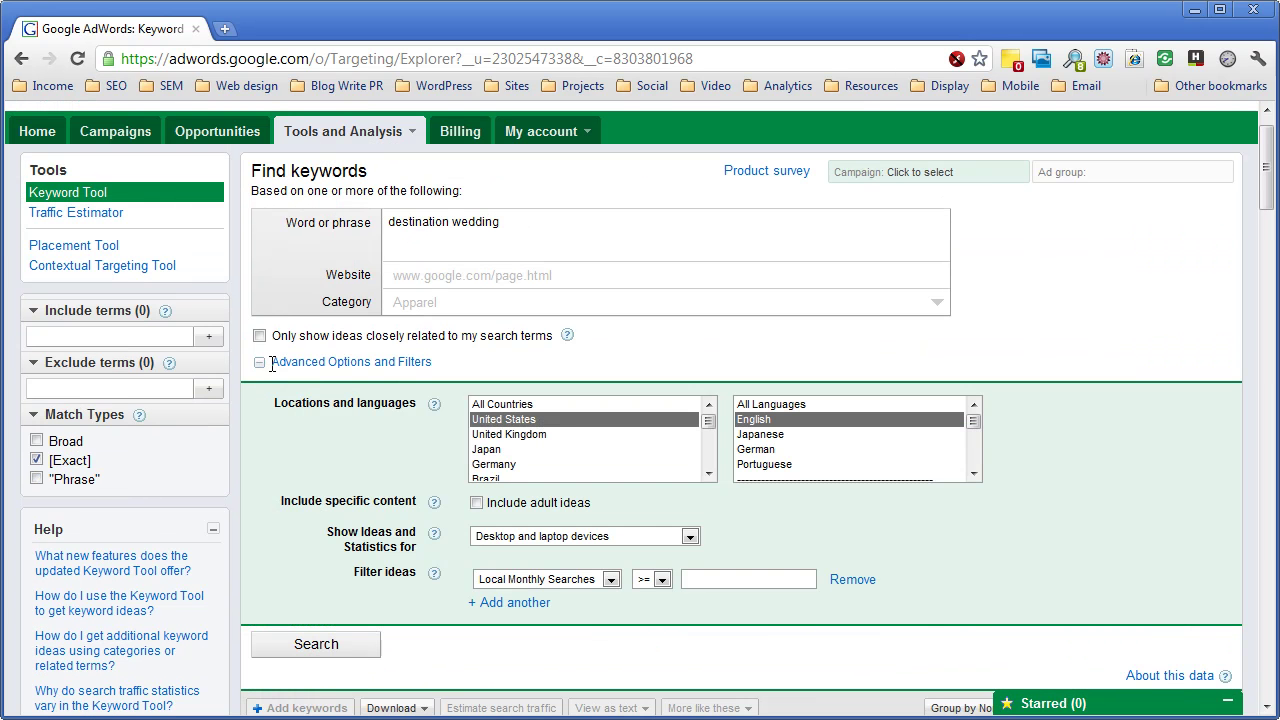
{"action": "left_click", "coordinate": [688, 579]}
{"action": "type", "text": "350"}
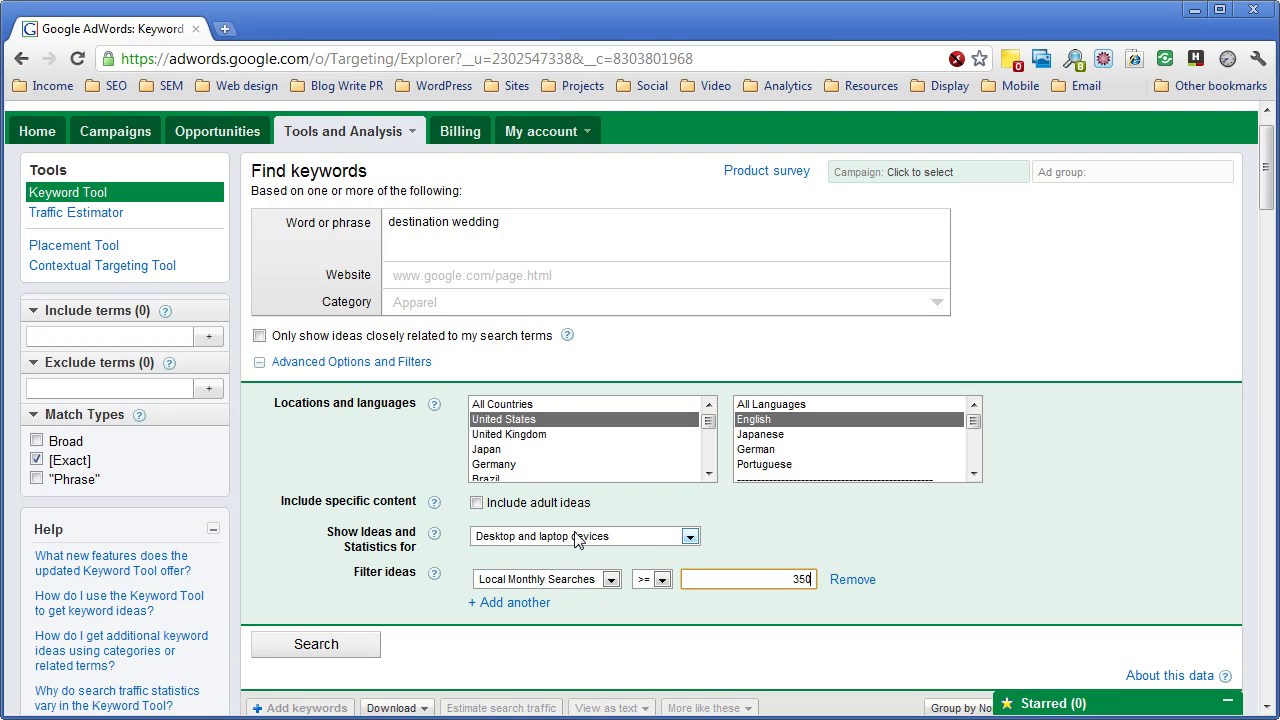
{"action": "left_click", "coordinate": [486, 606]}
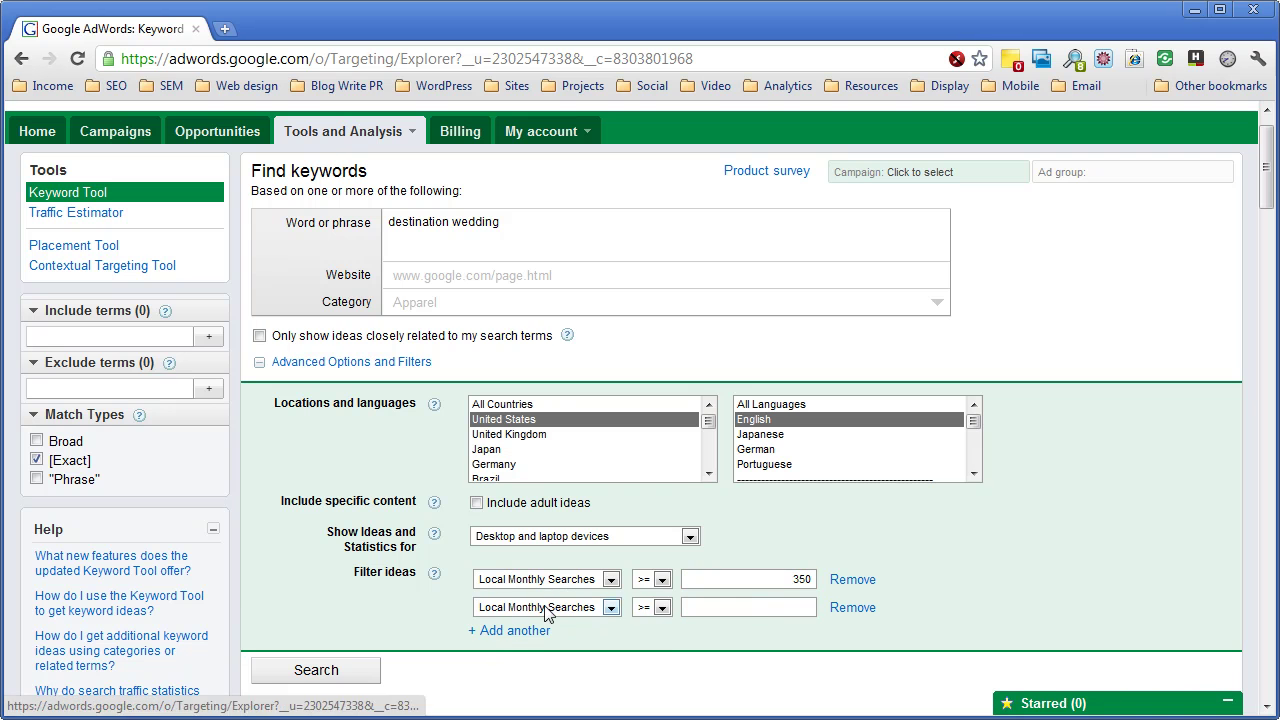
{"action": "left_click", "coordinate": [659, 607]}
{"action": "left_click", "coordinate": [751, 606]}
{"action": "type", "text": "5000"}
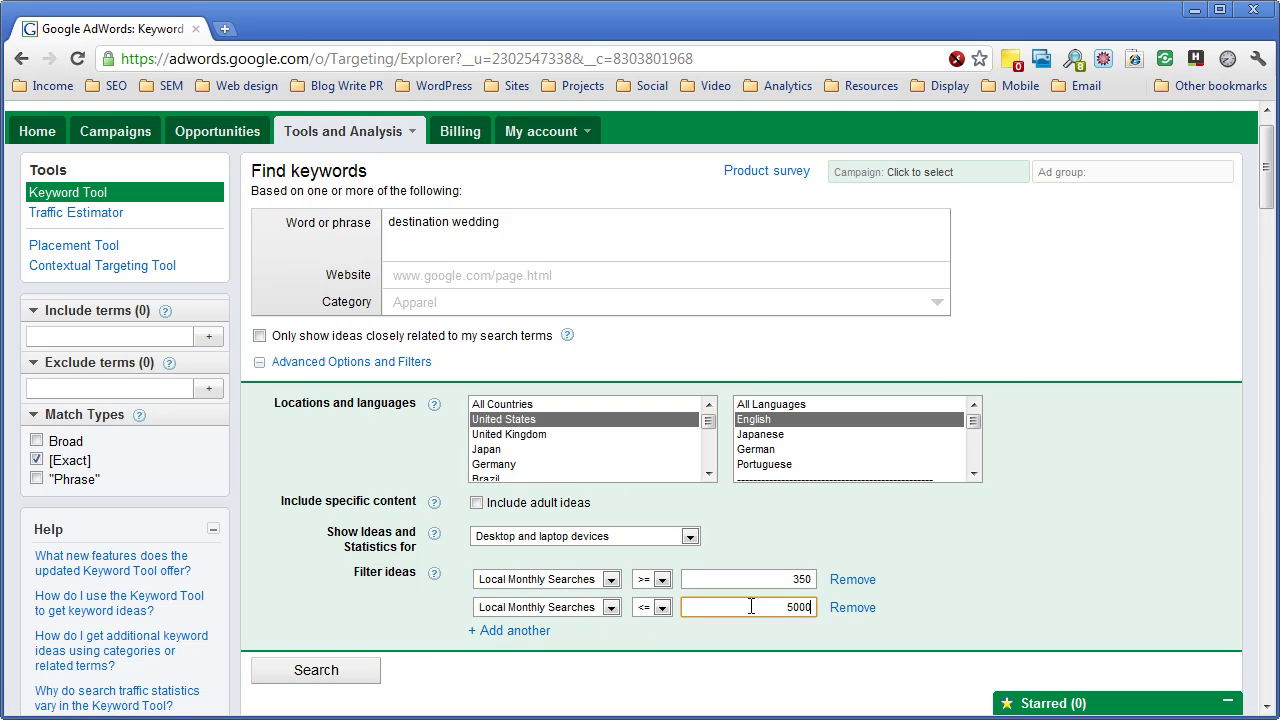
{"action": "scroll", "coordinate": [448, 541], "scroll_direction": "down", "scroll_amount": 1}
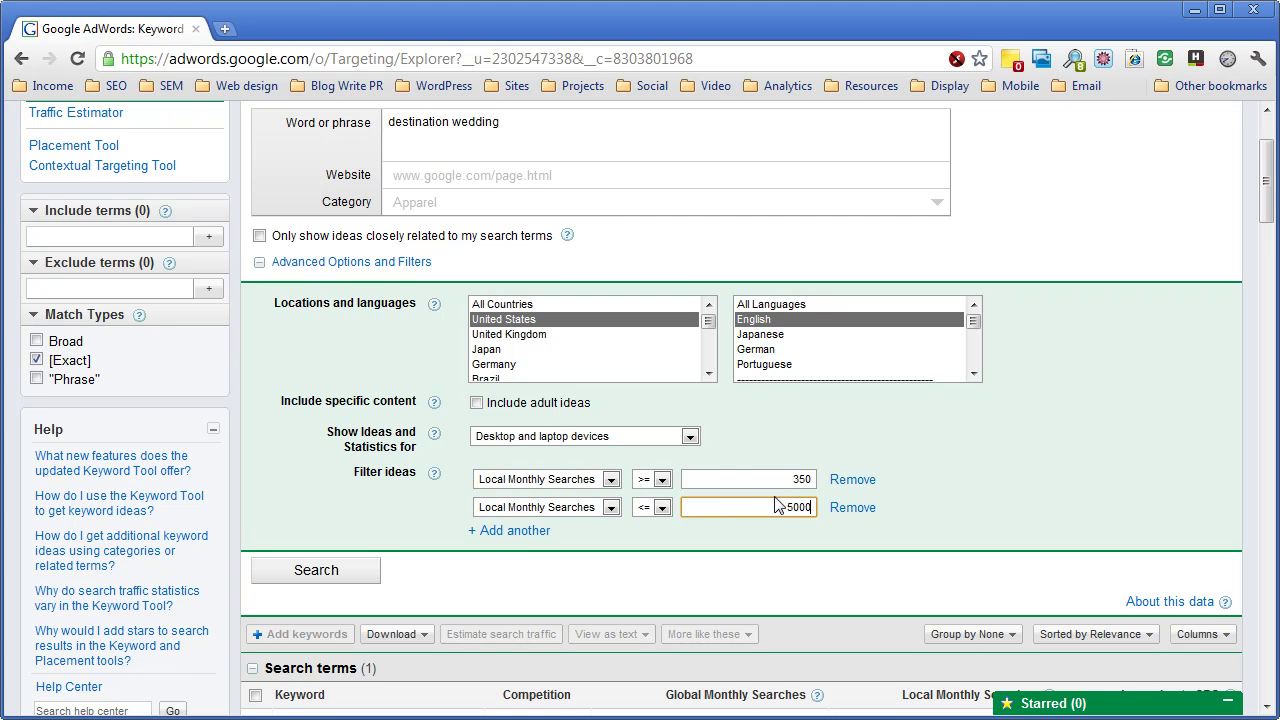
{"action": "left_click", "coordinate": [313, 572]}
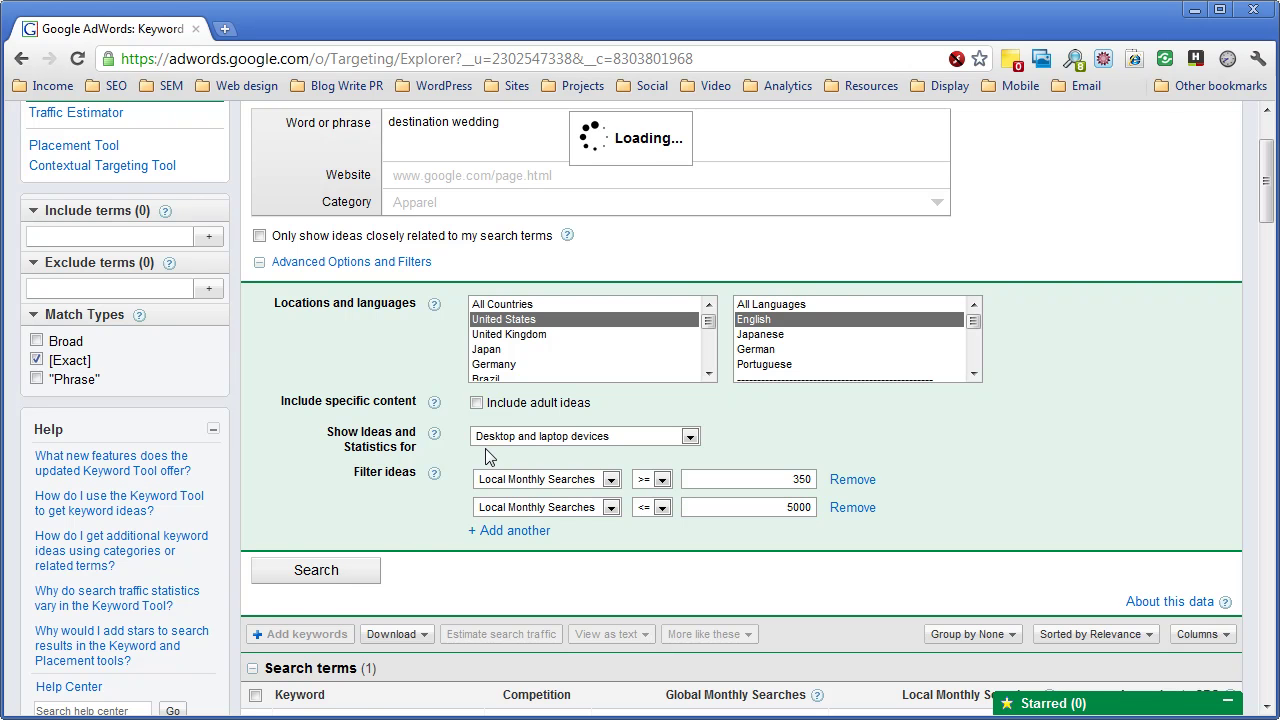
Step: Download all 168 filtered keyword ideas as a keyword_ideas CSV file
{"action": "scroll", "coordinate": [487, 460], "scroll_direction": "down", "scroll_amount": 3}
{"action": "scroll", "coordinate": [486, 458], "scroll_direction": "down", "scroll_amount": 1}
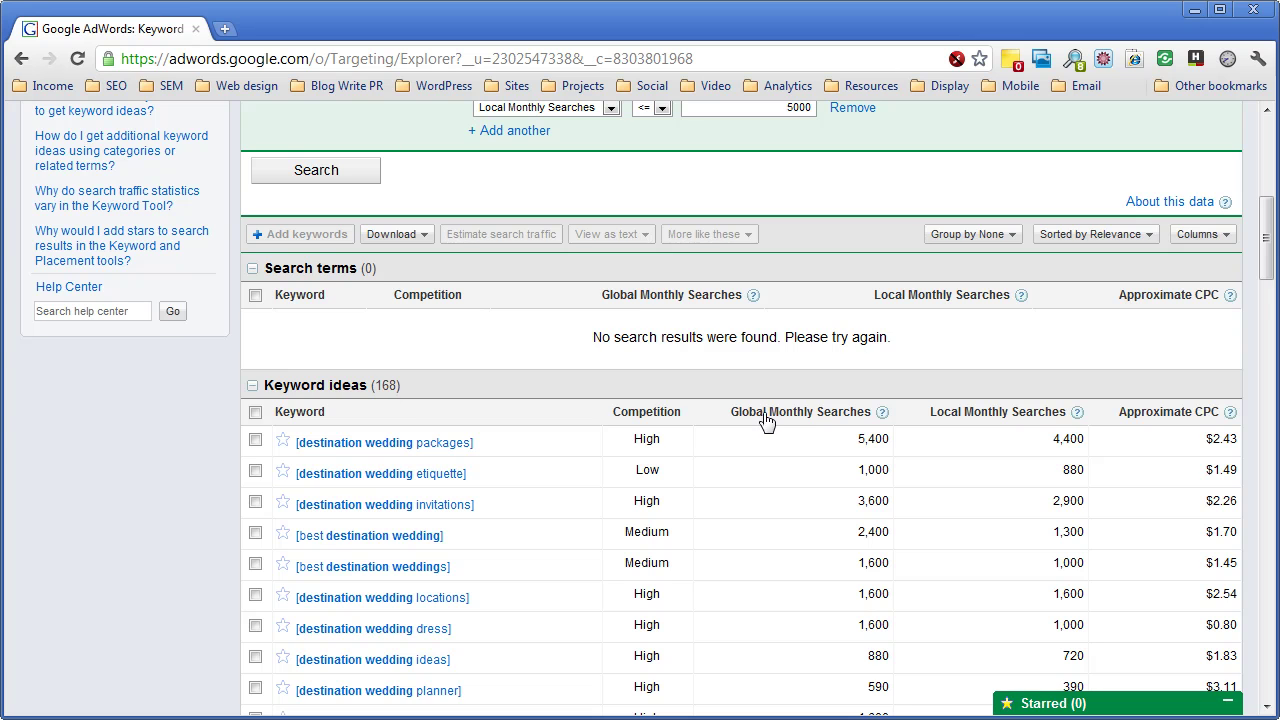
{"action": "scroll", "coordinate": [766, 420], "scroll_direction": "down", "scroll_amount": 1}
{"action": "scroll", "coordinate": [757, 423], "scroll_direction": "down", "scroll_amount": 1}
{"action": "scroll", "coordinate": [728, 418], "scroll_direction": "up", "scroll_amount": 1}
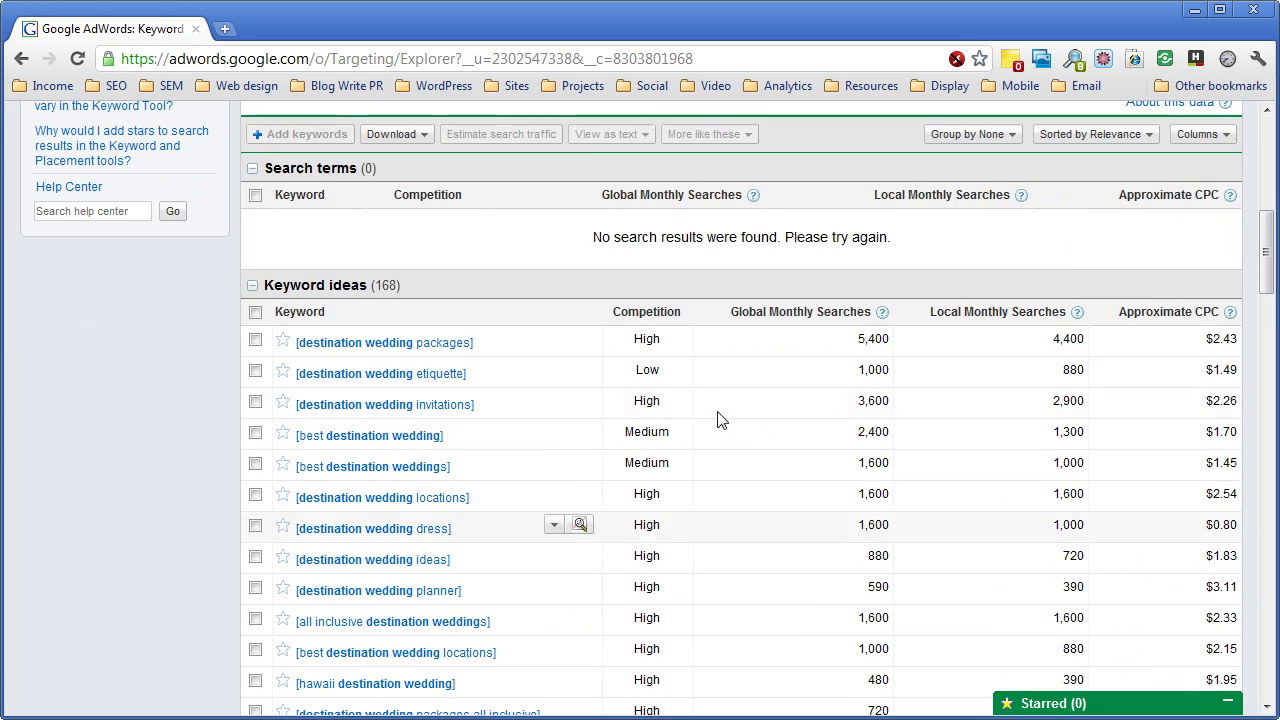
{"action": "left_click", "coordinate": [428, 136]}
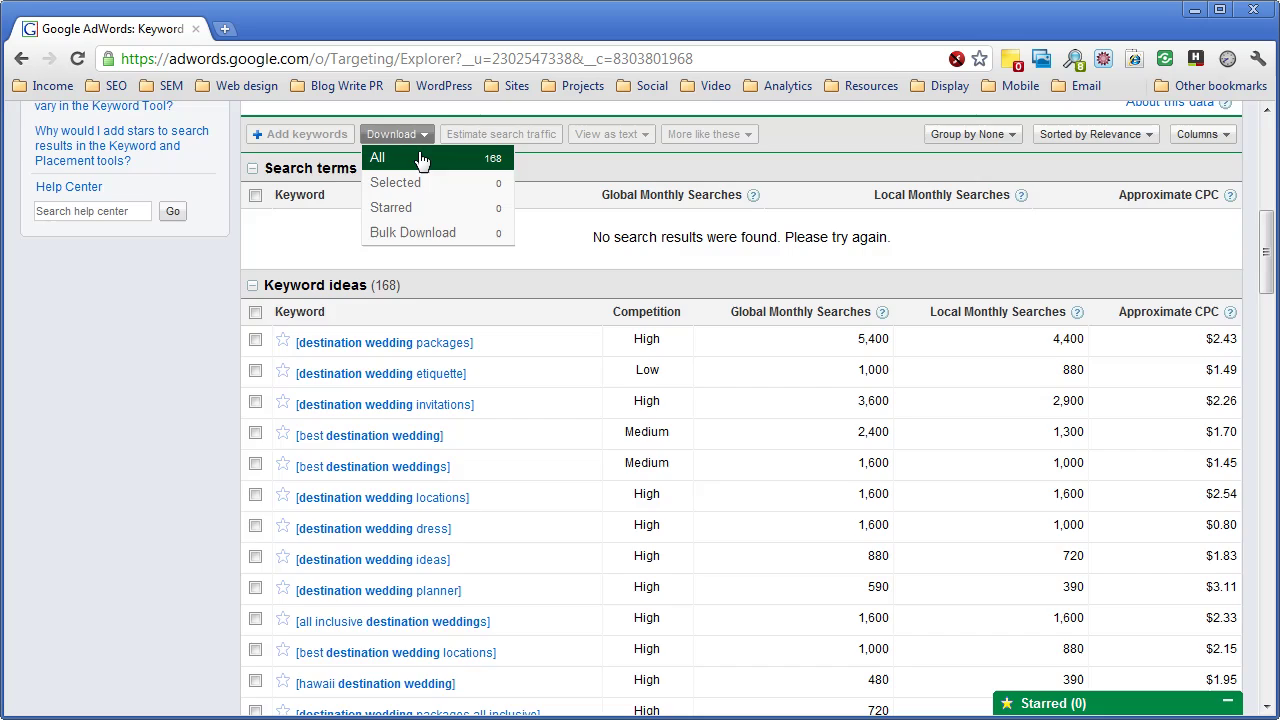
{"action": "left_click", "coordinate": [427, 160]}
{"action": "left_click", "coordinate": [506, 438]}
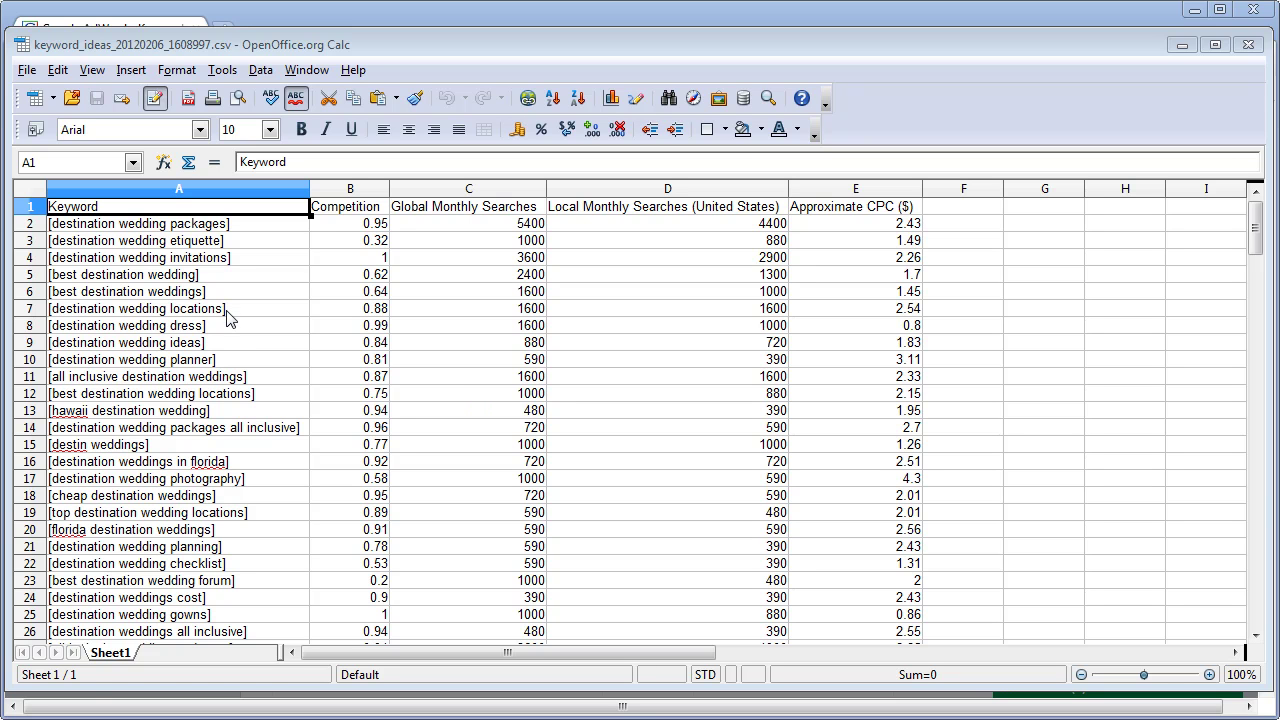
Step: Bold the header row and fit column B to the Competition header
{"action": "left_click", "coordinate": [30, 213]}
{"action": "key", "text": "ctrl+b"}
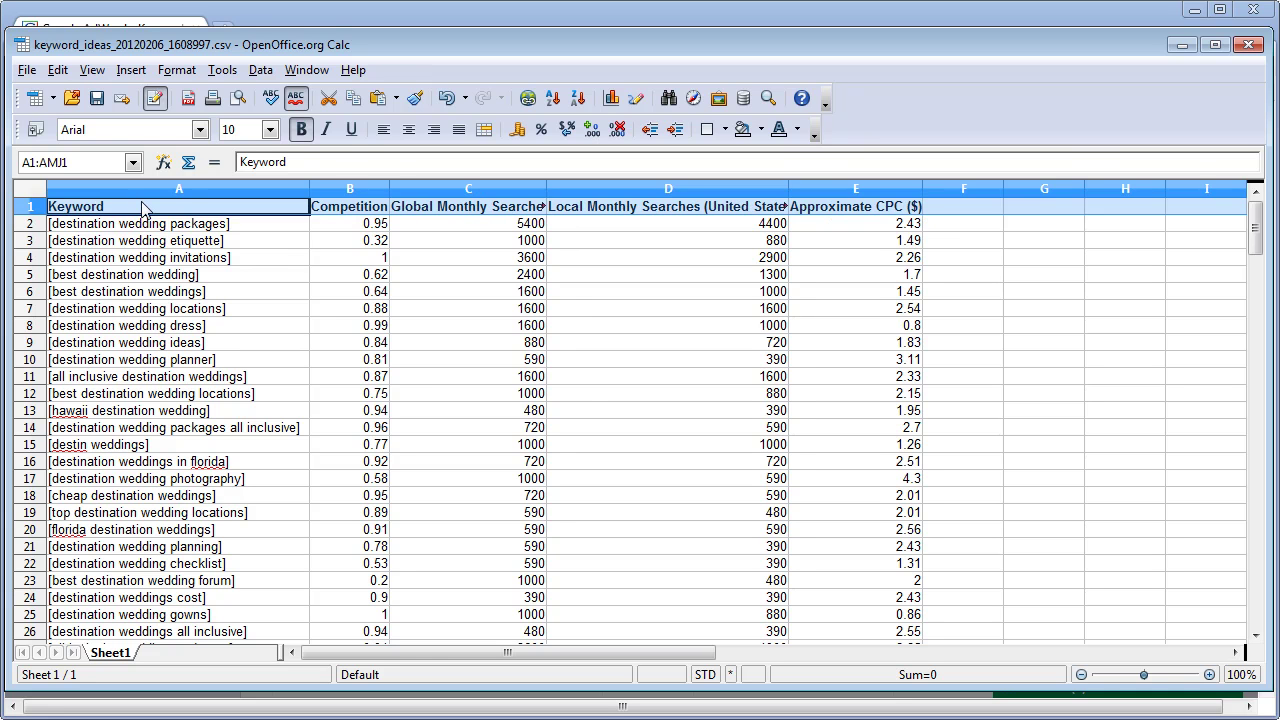
{"action": "left_click", "coordinate": [290, 252]}
{"action": "double_click", "coordinate": [390, 189]}
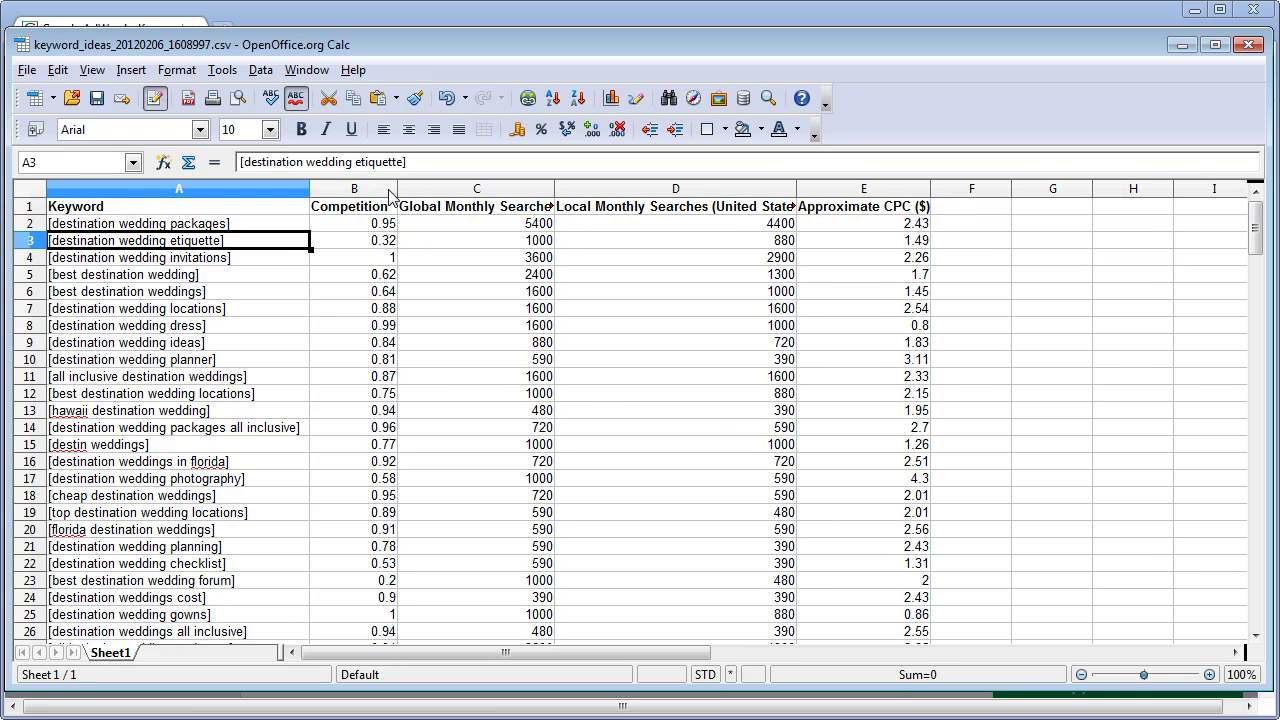
Step: Insert an empty column before the Competition column
{"action": "left_click", "coordinate": [29, 189]}
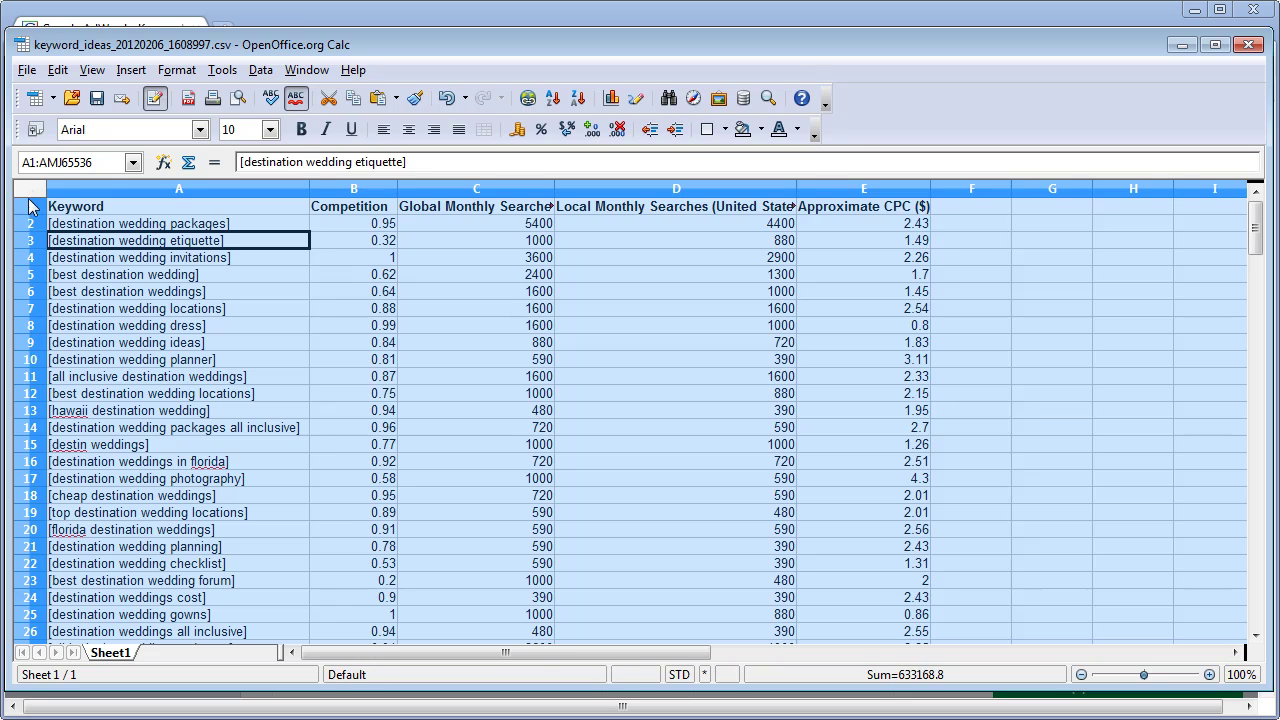
{"action": "left_click", "coordinate": [322, 188]}
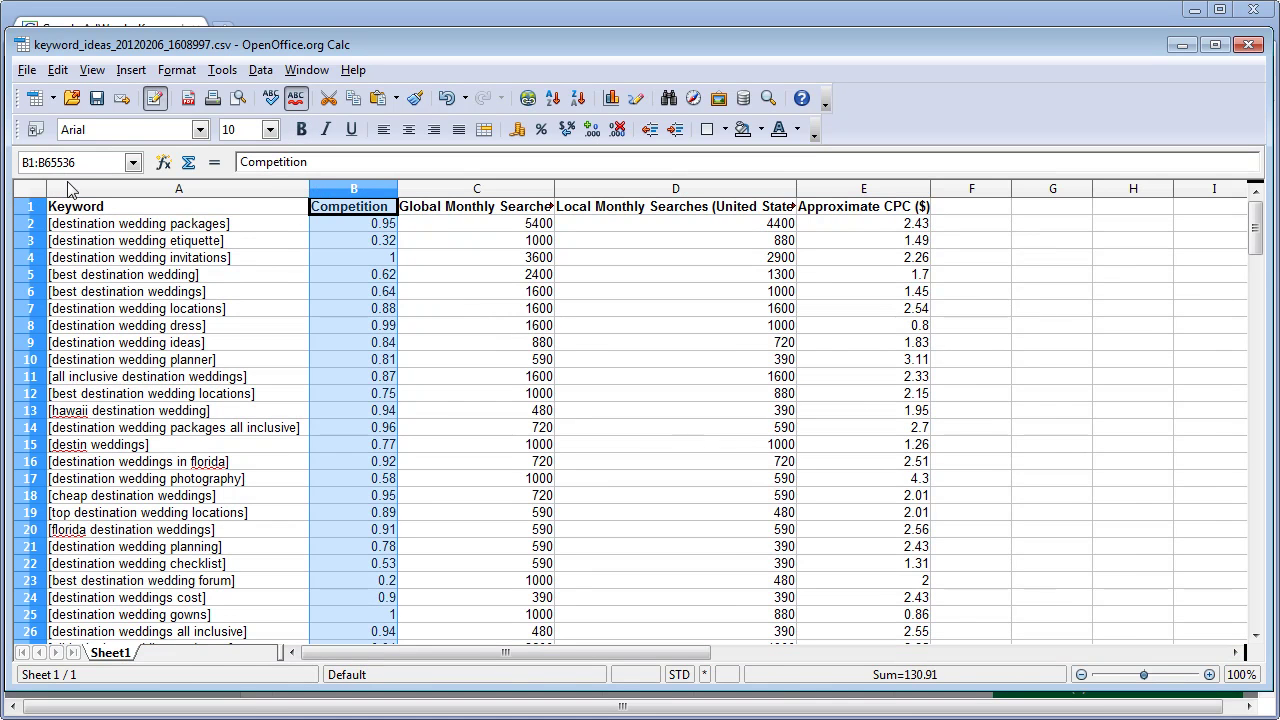
{"action": "left_click", "coordinate": [29, 189]}
{"action": "left_click", "coordinate": [192, 222]}
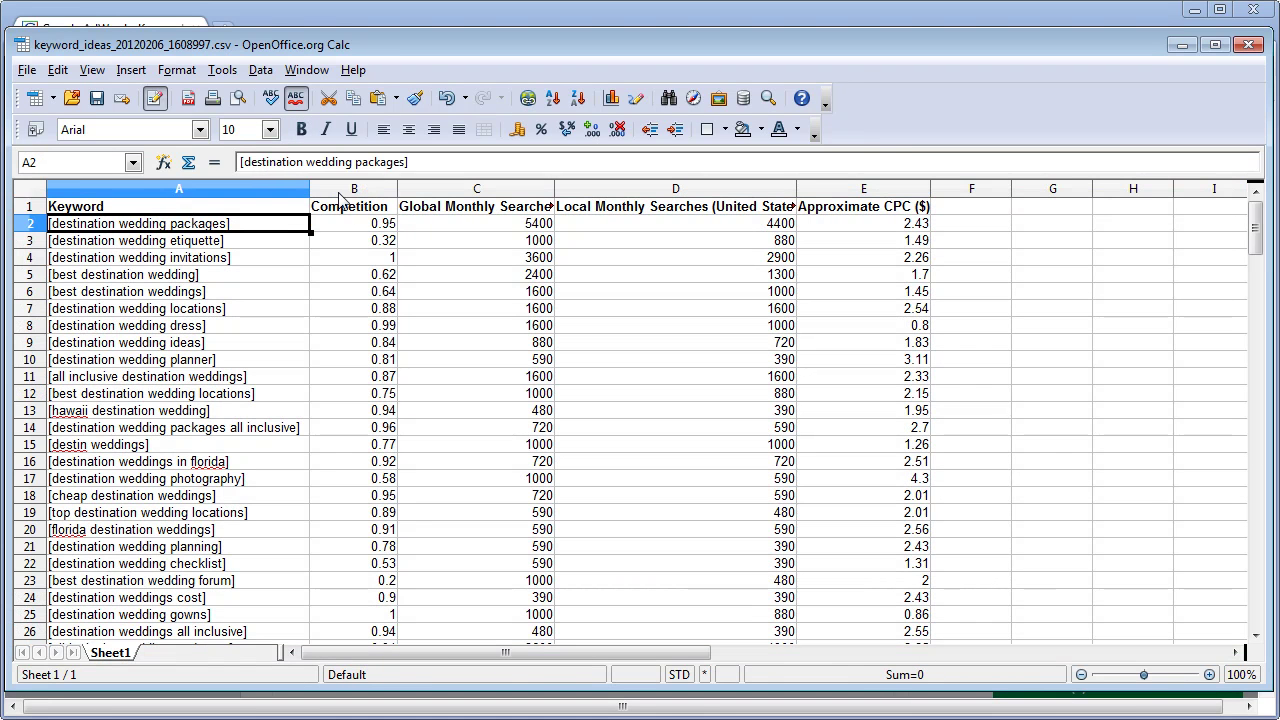
{"action": "right_click", "coordinate": [340, 190]}
{"action": "left_click", "coordinate": [390, 285]}
Step: Copy the keywords in A2:A169 into the new column starting at B2
{"action": "left_click", "coordinate": [226, 228]}
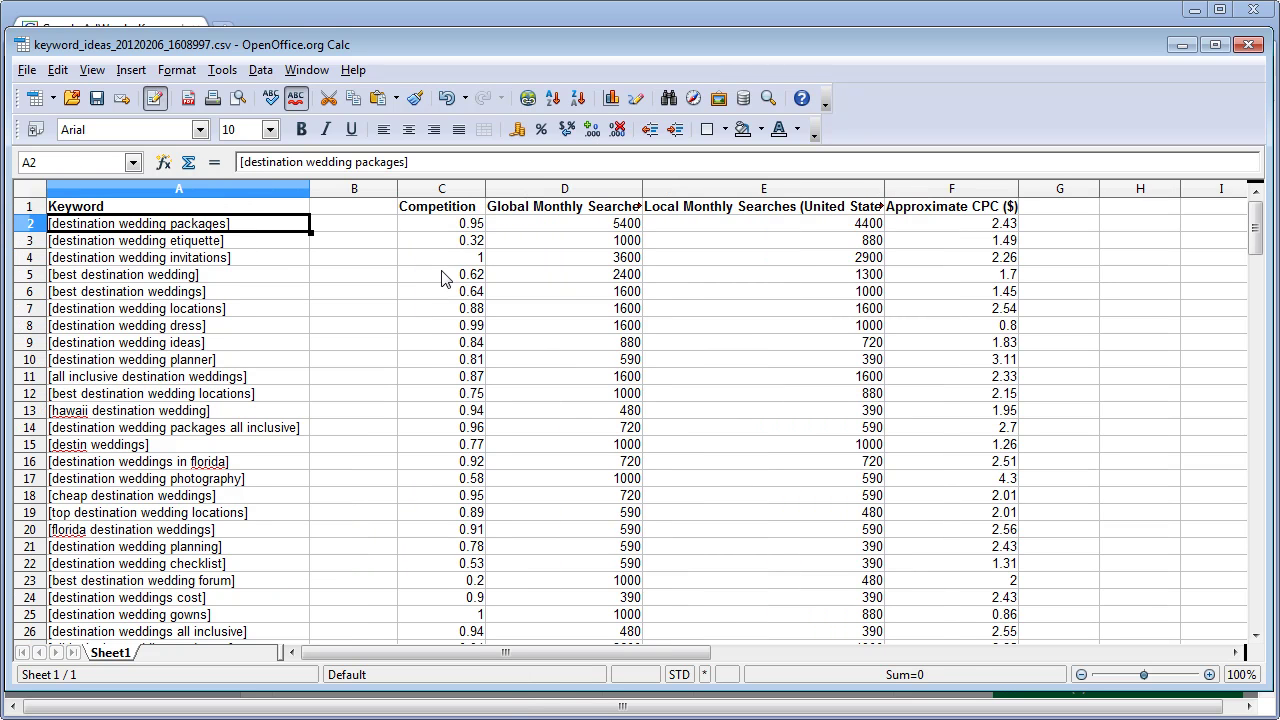
{"action": "key", "text": "shift+Down"}
{"action": "key", "text": "shift+Down"}
{"action": "key", "text": "shift+Down"}
{"action": "key", "text": "shift+Down"}
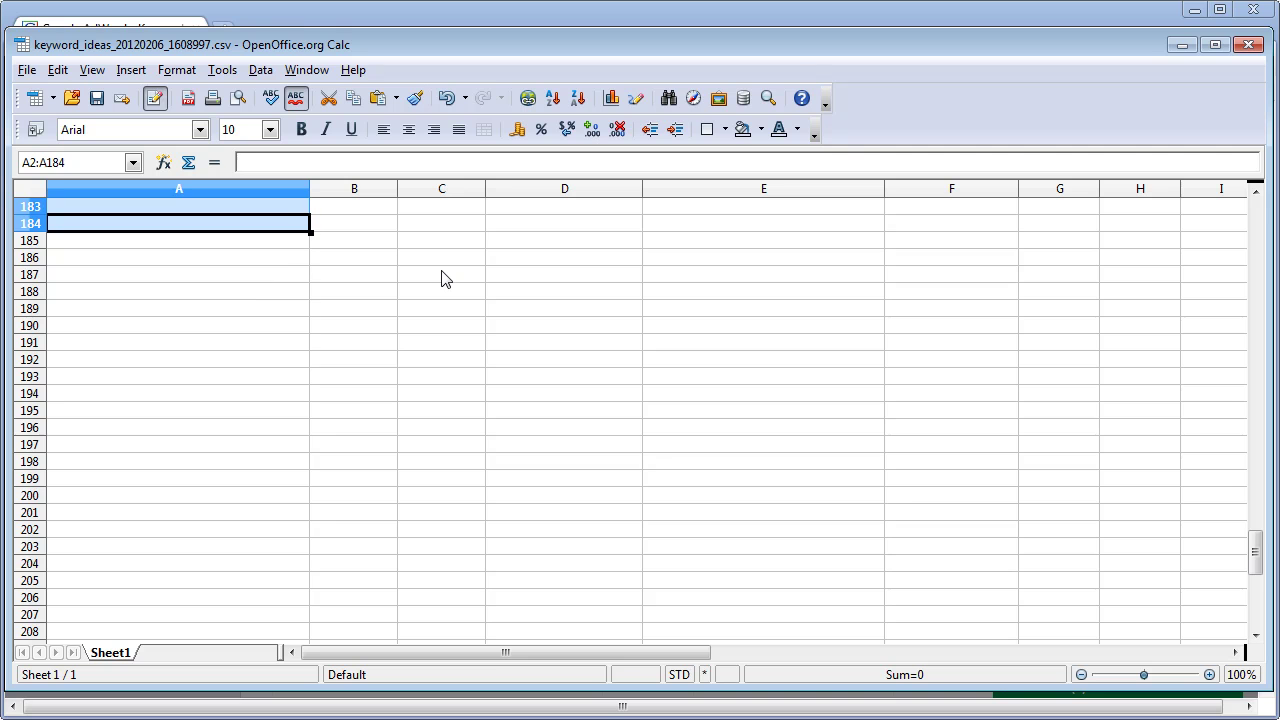
{"action": "key", "text": "shift+Up"}
{"action": "key", "text": "shift+Up"}
{"action": "key", "text": "shift+Up"}
{"action": "key", "text": "shift+Up"}
{"action": "key", "text": "shift+Up"}
{"action": "key", "text": "shift+Up"}
{"action": "key", "text": "shift+Up"}
{"action": "key", "text": "shift+Up"}
{"action": "key", "text": "shift+Up"}
{"action": "key", "text": "shift+Up"}
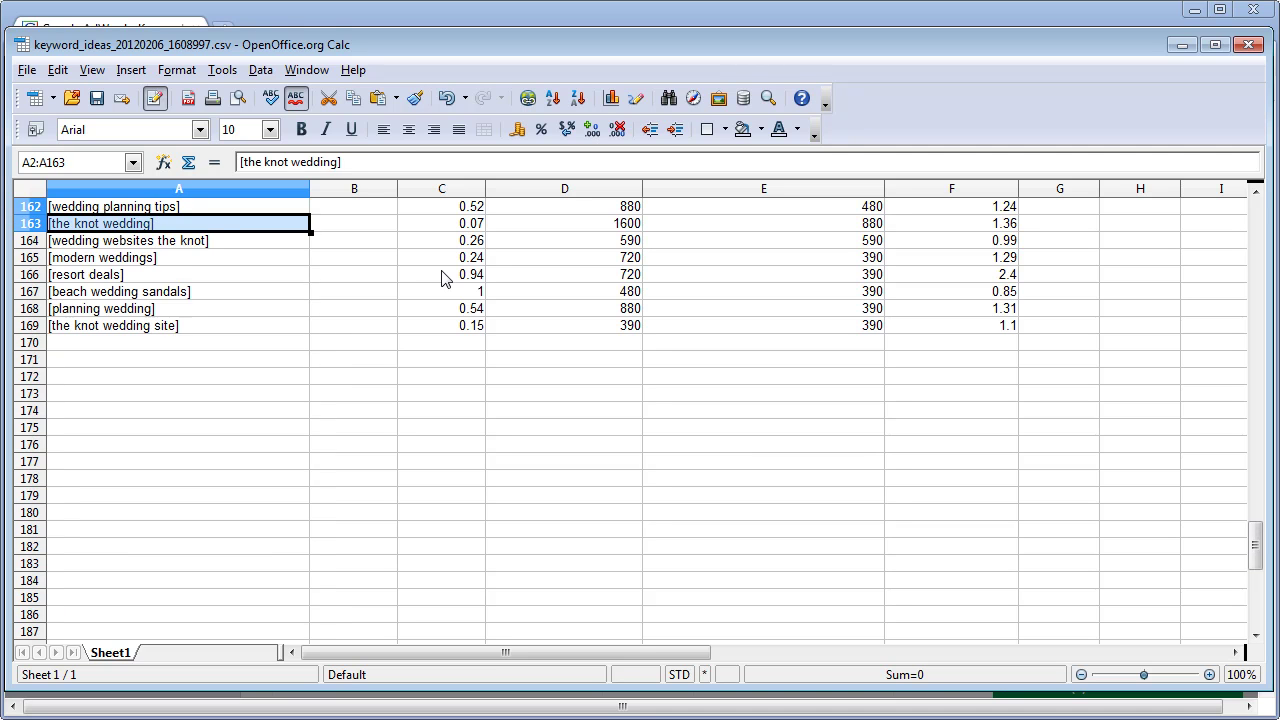
{"action": "key", "text": "shift+Down"}
{"action": "key", "text": "shift+Down"}
{"action": "key", "text": "shift+Down"}
{"action": "key", "text": "shift+Down"}
{"action": "key", "text": "shift+Down"}
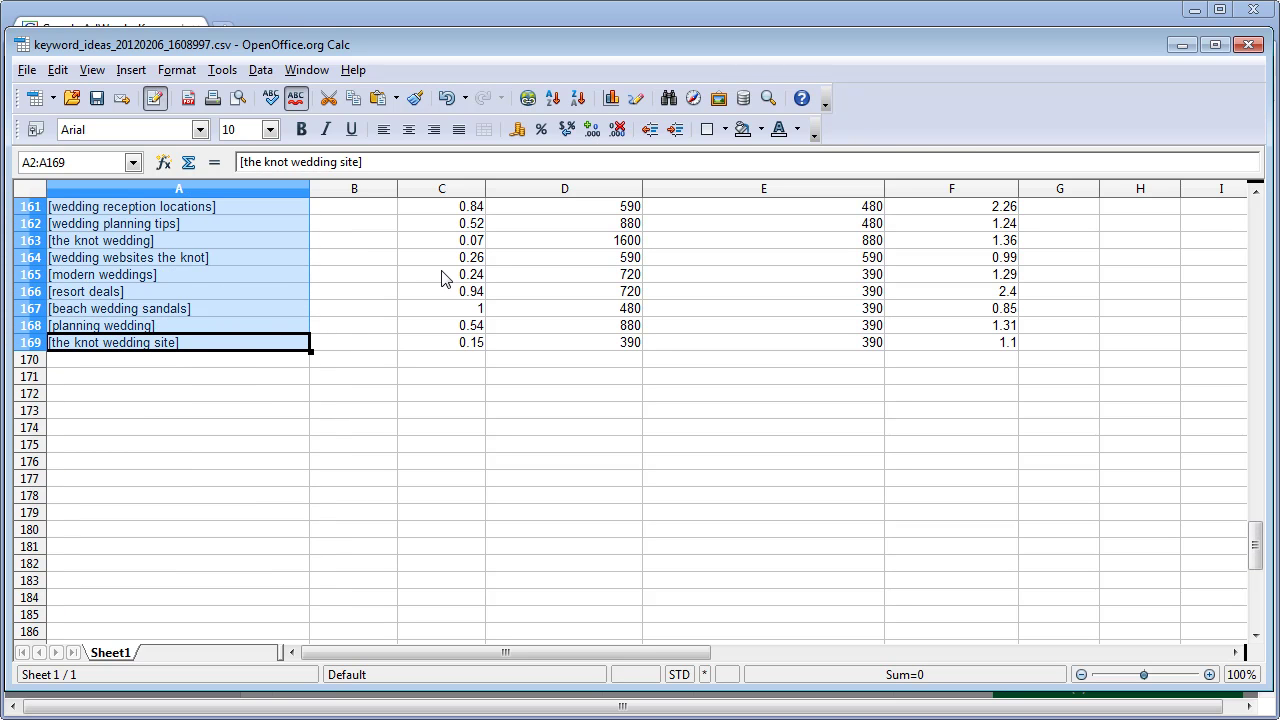
{"action": "key", "text": "Right"}
{"action": "key", "text": "Page_Up"}
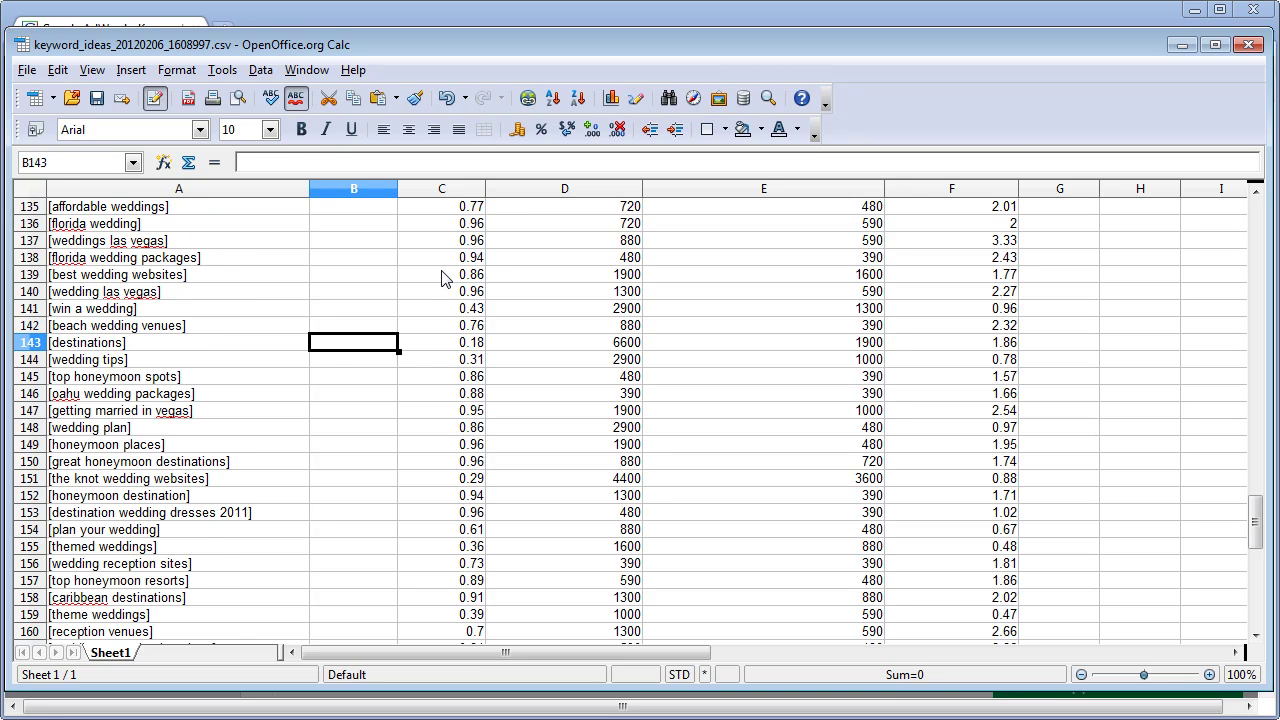
{"action": "key", "text": "Page_Up"}
{"action": "key", "text": "Page_Up"}
{"action": "key", "text": "Page_Up"}
{"action": "key", "text": "Page_Up"}
{"action": "key", "text": "Page_Up"}
{"action": "key", "text": "Down"}
{"action": "key", "text": "ctrl+v"}
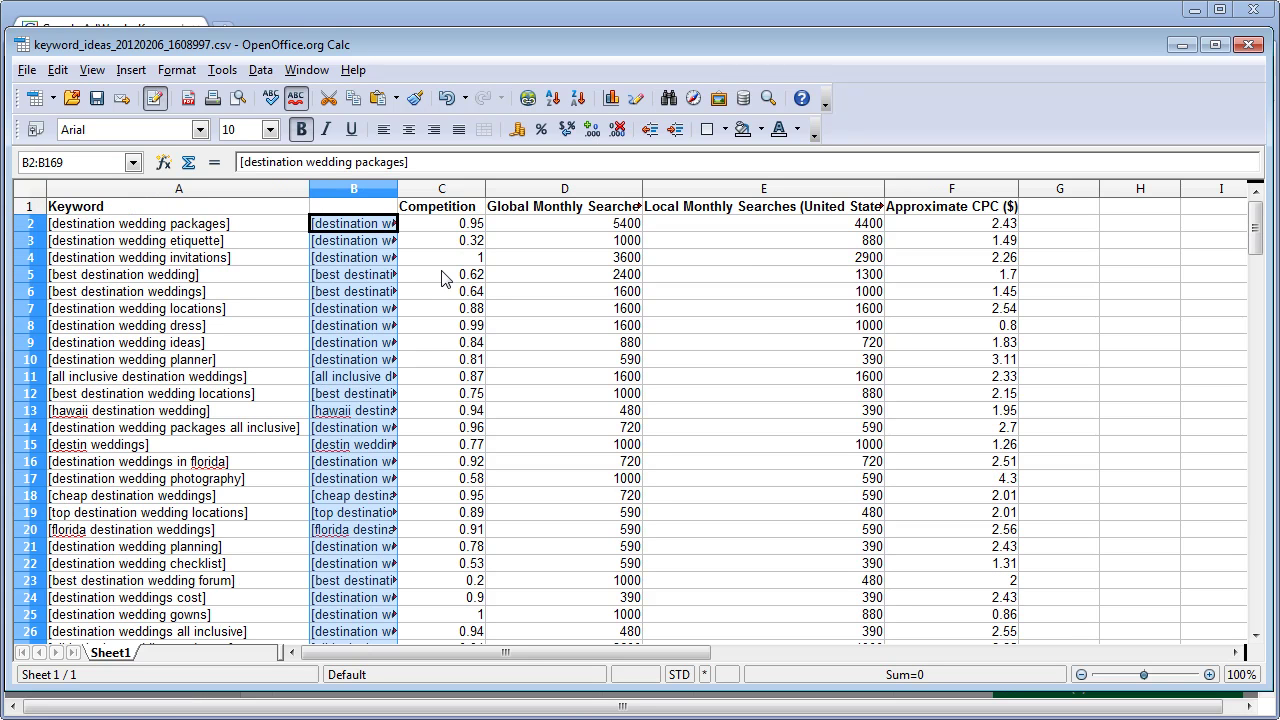
{"action": "key", "text": "ctrl+h"}
Step: Strip every '[', ']' and space from the keywords using Replace All
{"action": "type", "text": "["}
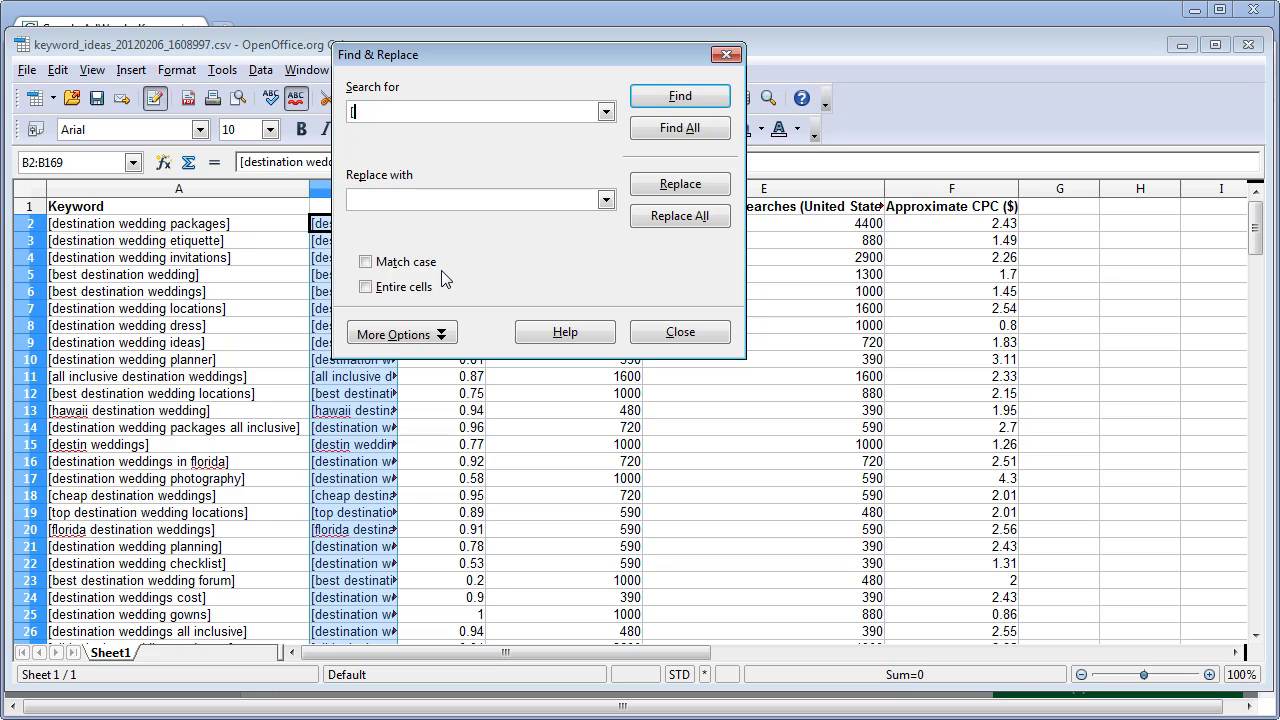
{"action": "left_click", "coordinate": [675, 216]}
{"action": "type", "text": "]"}
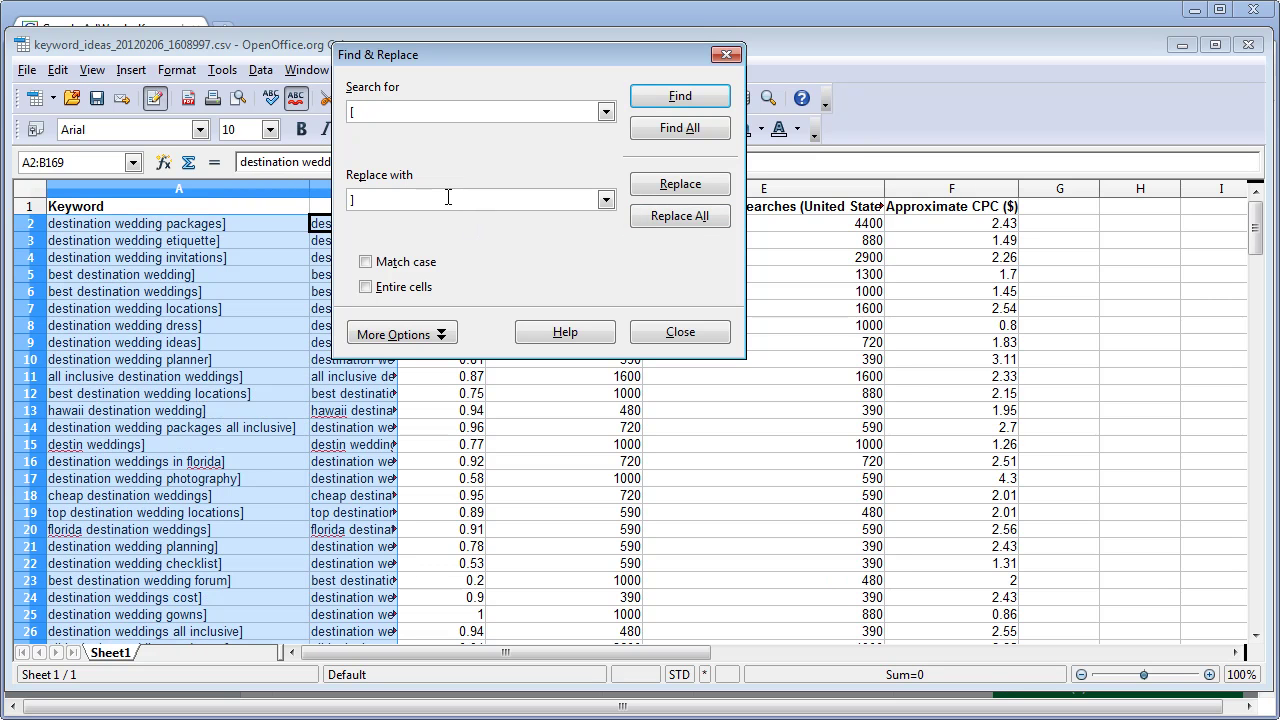
{"action": "left_click", "coordinate": [697, 218]}
{"action": "left_click", "coordinate": [518, 233]}
{"action": "double_click", "coordinate": [380, 117]}
{"action": "type", "text": "]"}
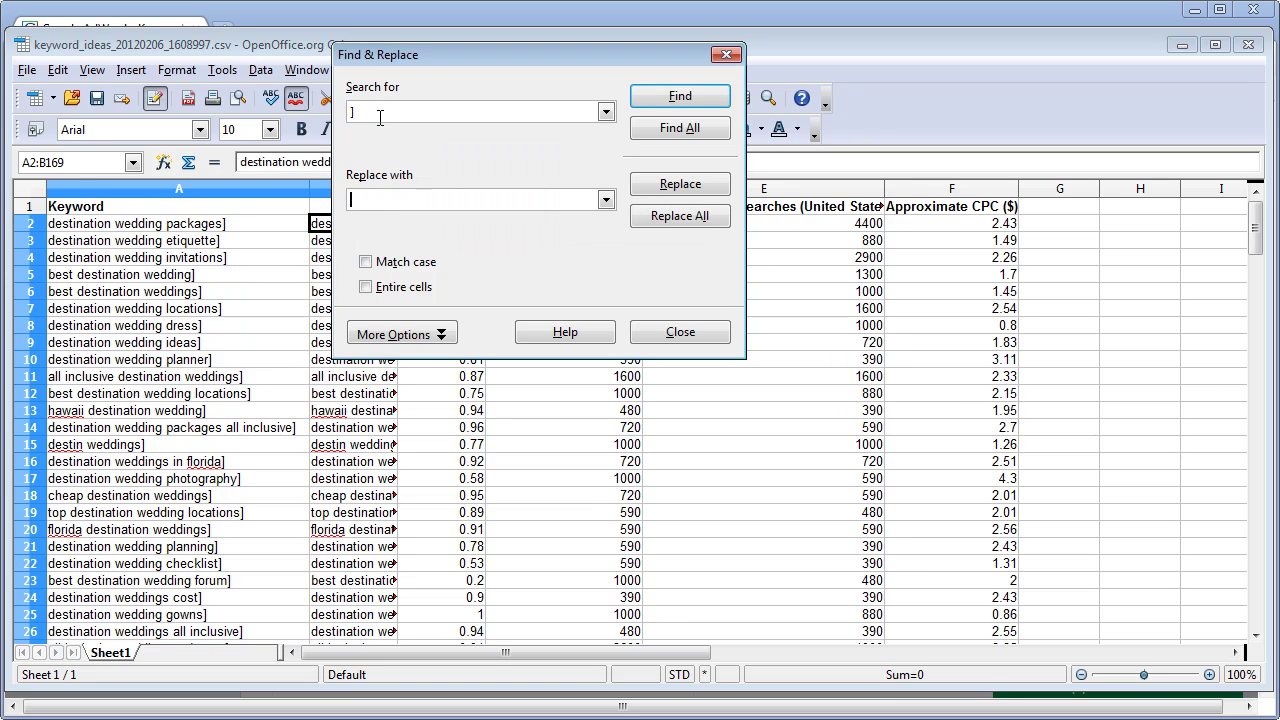
{"action": "left_click", "coordinate": [682, 216]}
{"action": "double_click", "coordinate": [403, 118]}
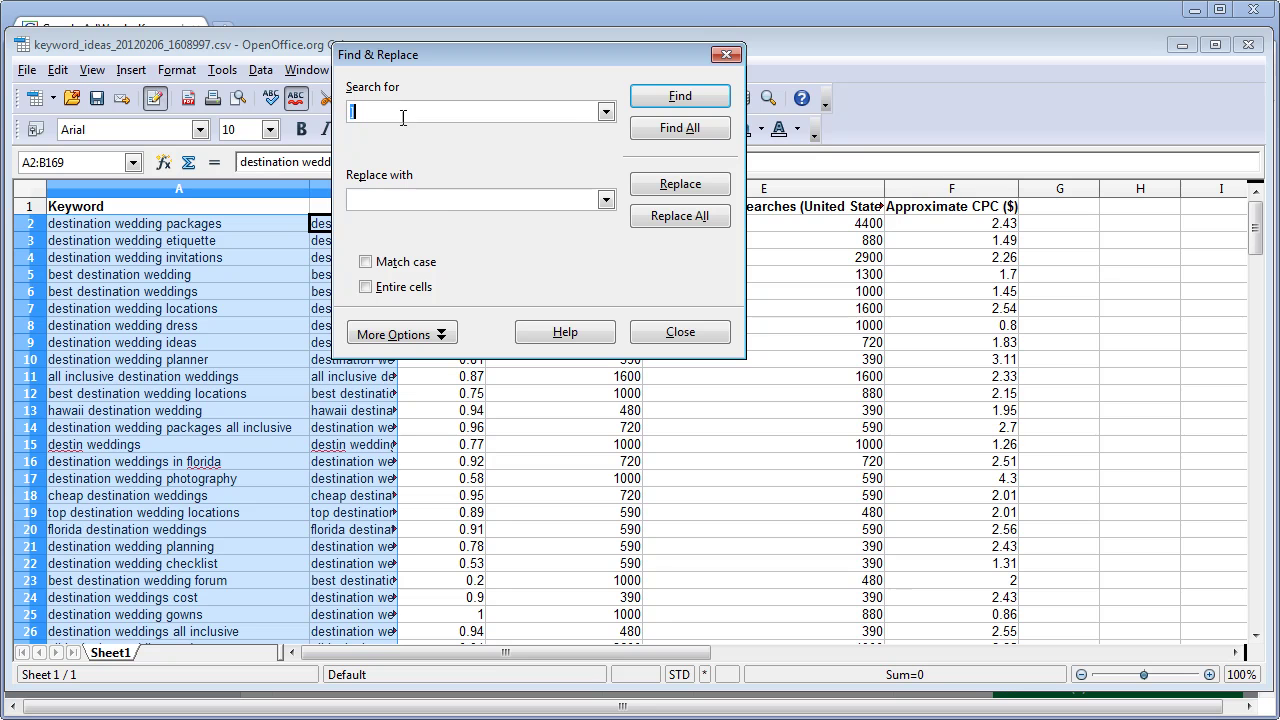
{"action": "left_click", "coordinate": [680, 216]}
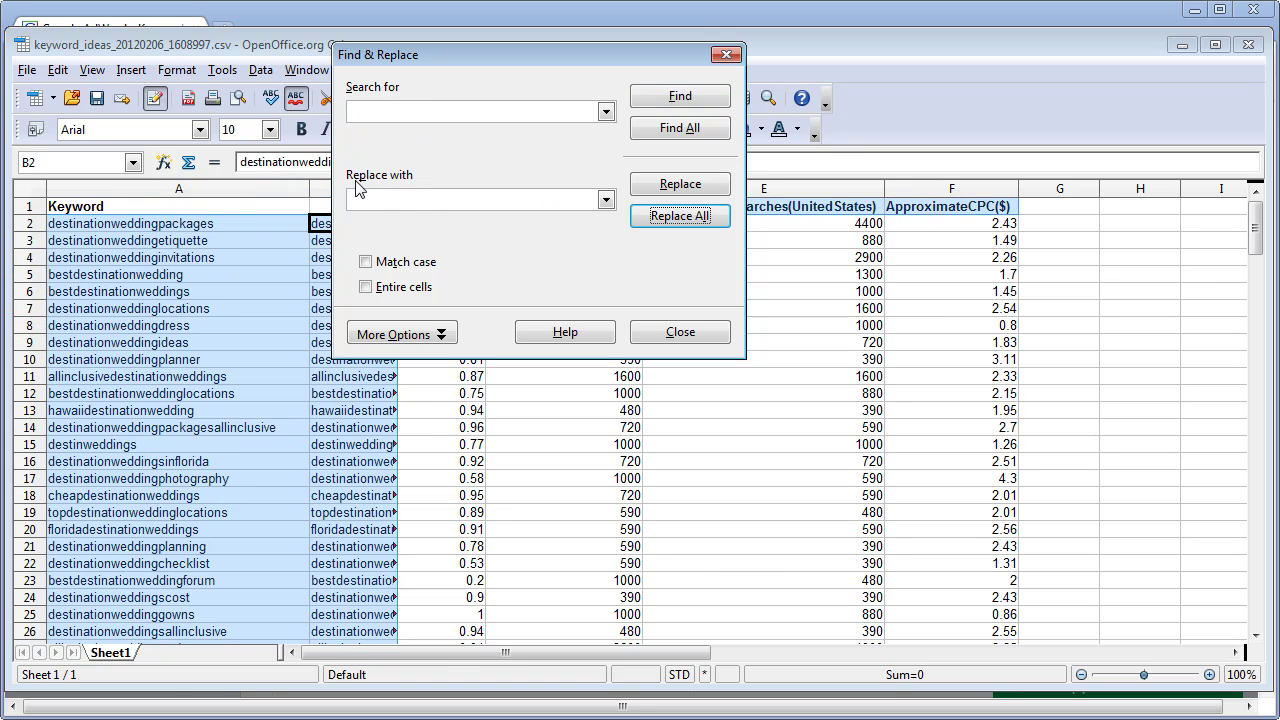
{"action": "left_click", "coordinate": [668, 334]}
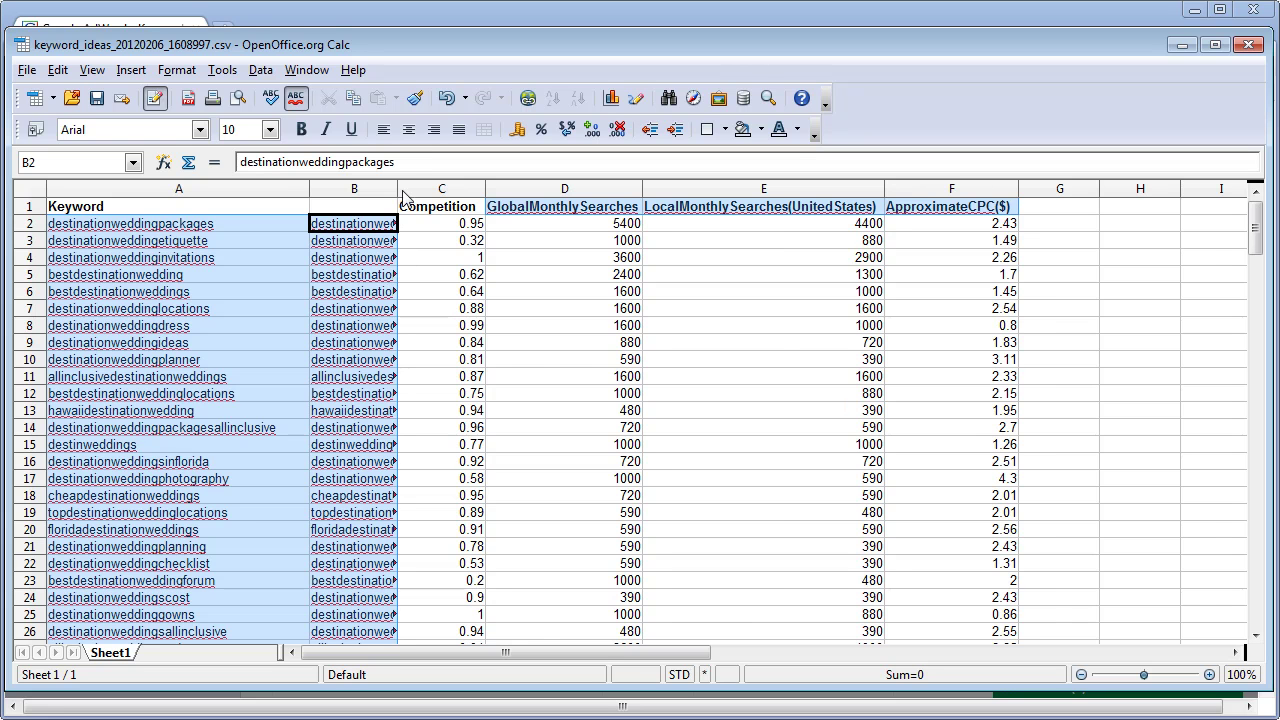
Step: Autofit column B to its keywords and return to cell B2
{"action": "double_click", "coordinate": [397, 188]}
{"action": "left_click", "coordinate": [500, 294]}
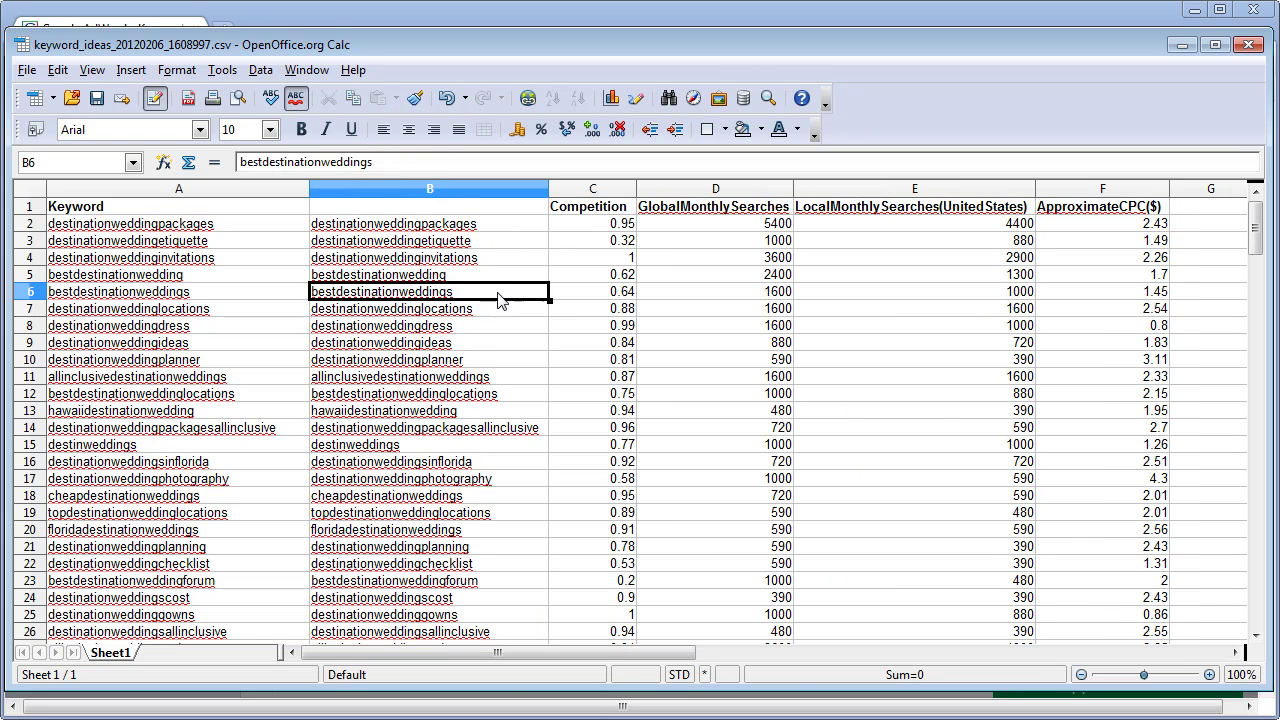
{"action": "left_click", "coordinate": [457, 226]}
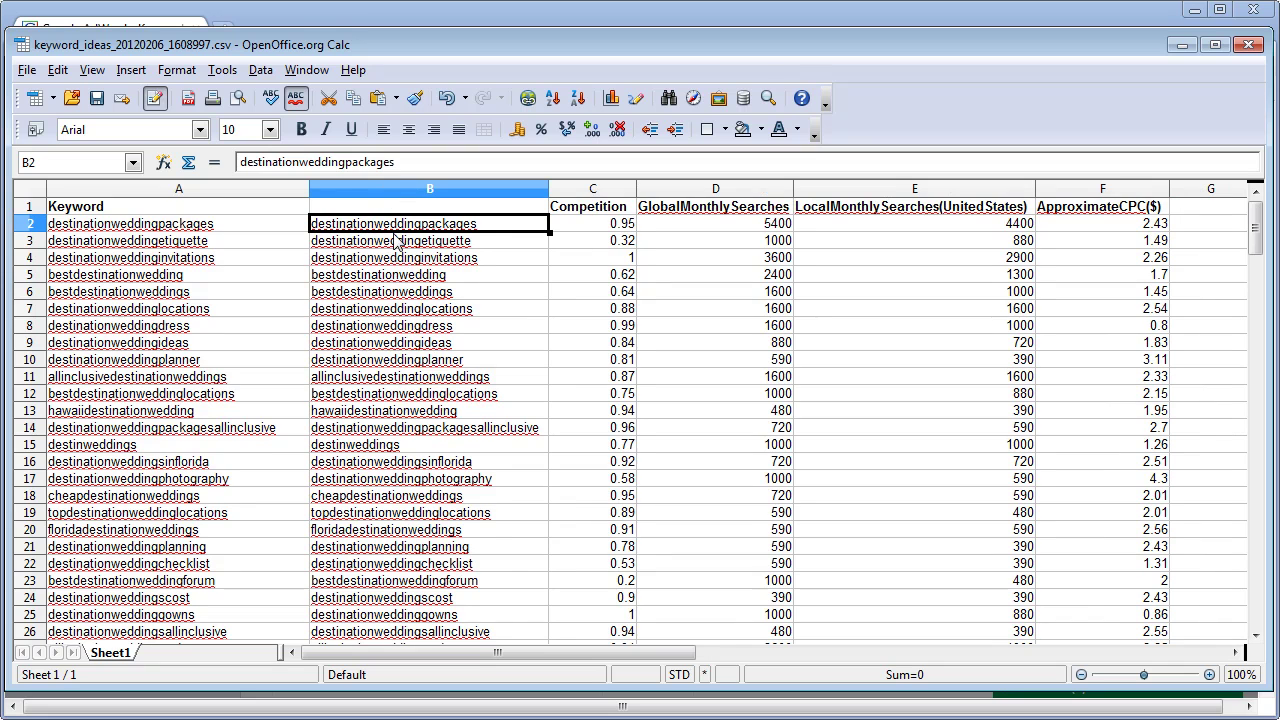
Step: Select the cleaned column B keywords from B2 down to row 169
{"action": "key", "text": "shift+Page_Down"}
{"action": "key", "text": "shift+Page_Down"}
{"action": "key", "text": "shift+Page_Down"}
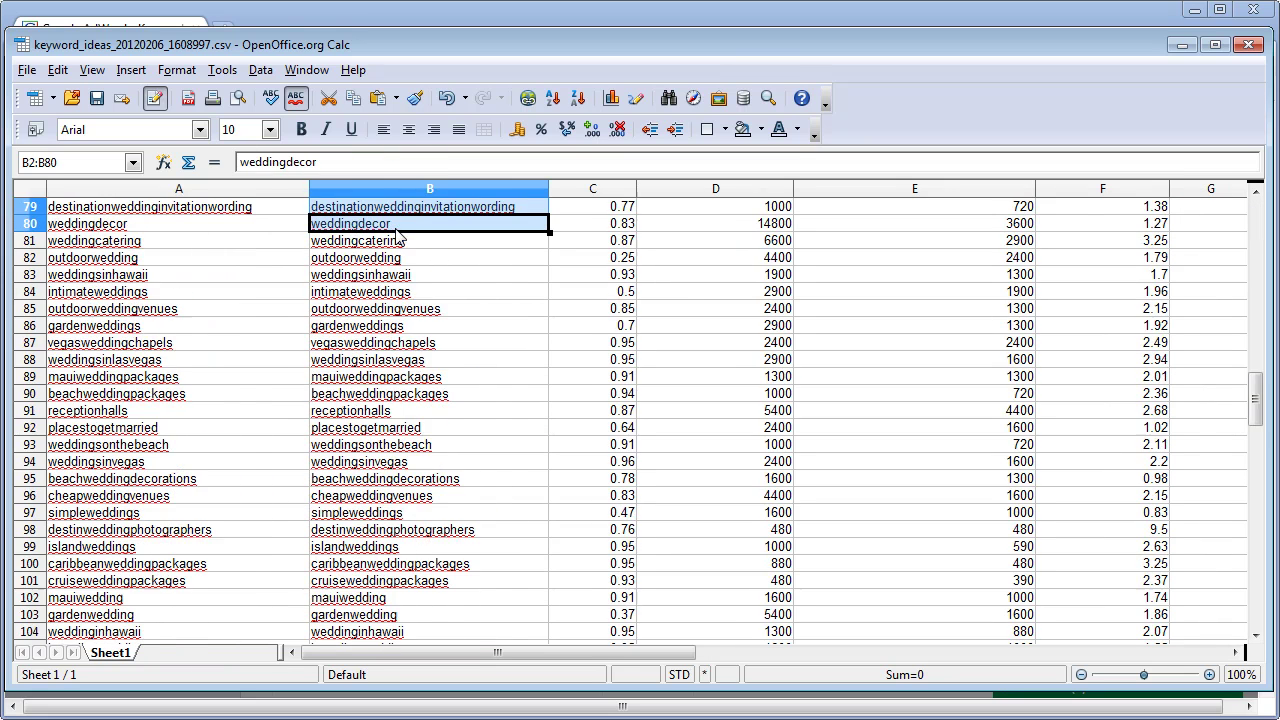
{"action": "key", "text": "shift+Page_Down"}
{"action": "key", "text": "shift+Page_Down"}
{"action": "key", "text": "shift+Page_Down"}
{"action": "key", "text": "shift+Page_Down"}
{"action": "key", "text": "shift+Up"}
{"action": "key", "text": "shift+Up"}
{"action": "key", "text": "shift+Up"}
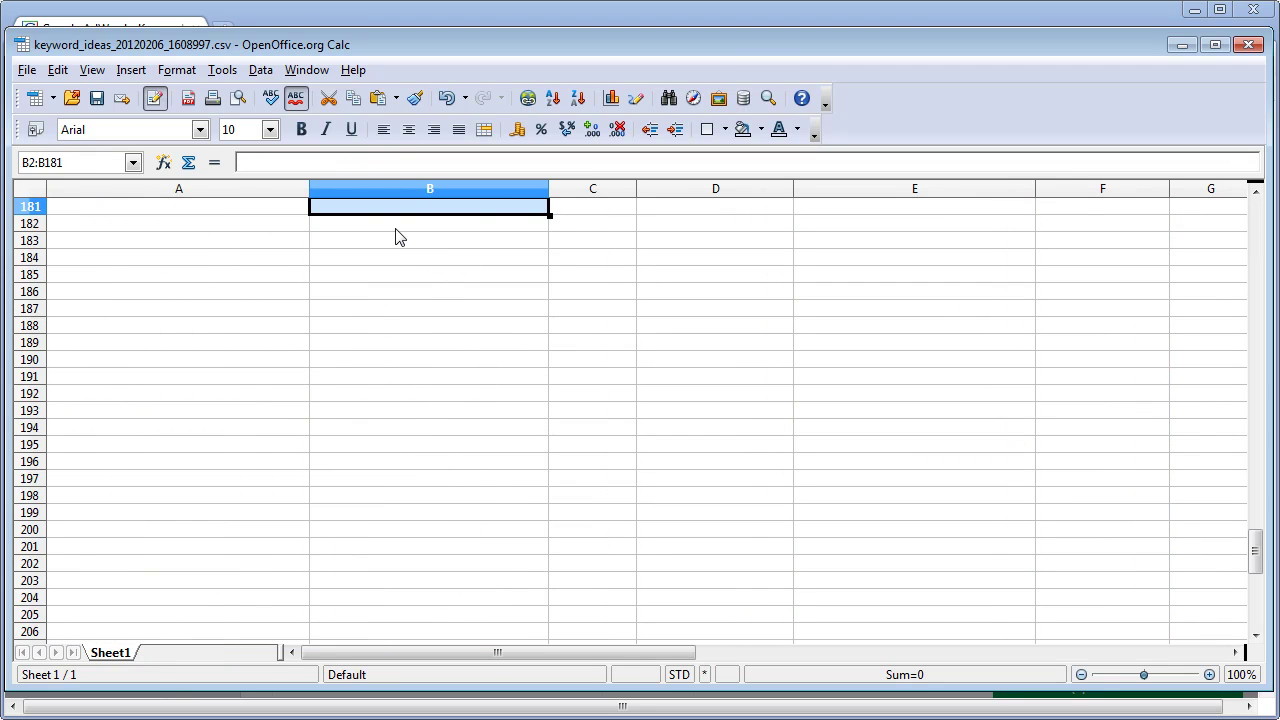
{"action": "key", "text": "shift+Up"}
{"action": "key", "text": "shift+Up"}
{"action": "key", "text": "shift+Up"}
{"action": "key", "text": "shift+Up"}
{"action": "key", "text": "shift+Up"}
{"action": "key", "text": "shift+Up"}
{"action": "key", "text": "shift+Up"}
{"action": "key", "text": "shift+Up"}
{"action": "key", "text": "shift+Up"}
{"action": "key", "text": "shift+Up"}
{"action": "key", "text": "shift+Up"}
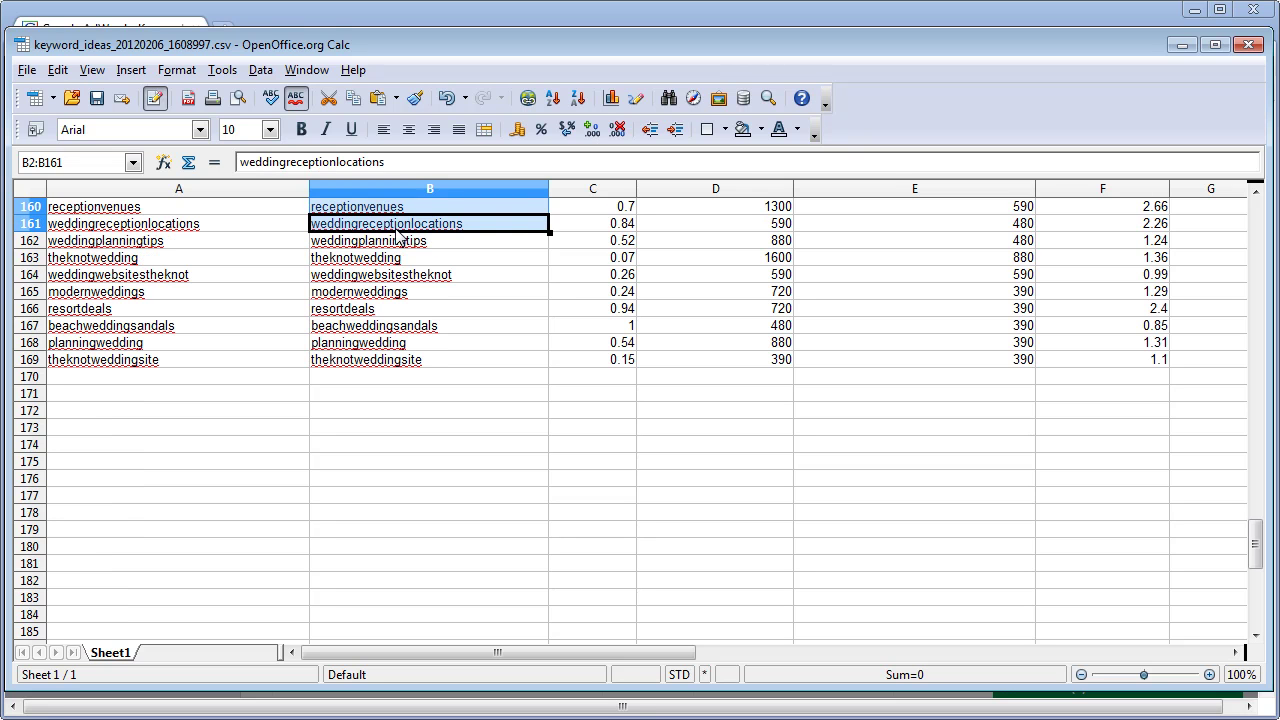
{"action": "key", "text": "shift+Down"}
{"action": "key", "text": "shift+Down"}
{"action": "key", "text": "shift+Down"}
{"action": "key", "text": "shift+Down"}
{"action": "key", "text": "shift+Down"}
{"action": "key", "text": "shift+Down"}
{"action": "key", "text": "ctrl+c"}
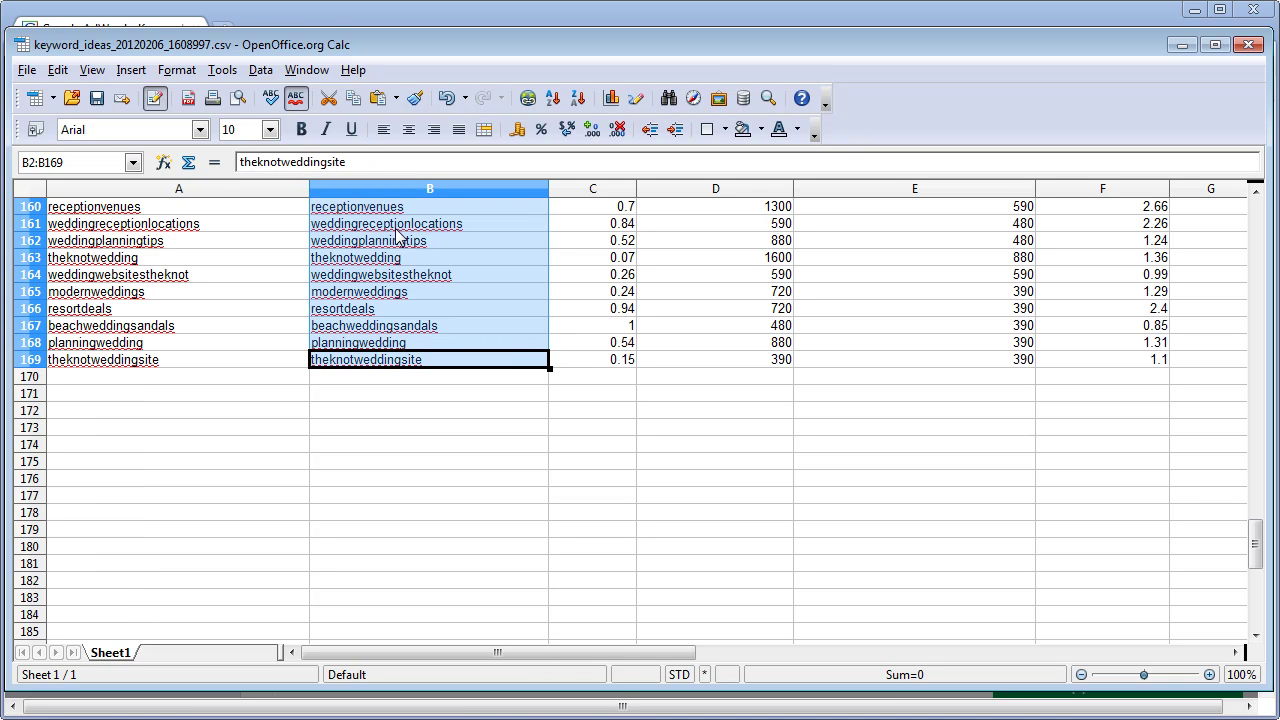
Step: Open sporkhosting.com in a new browser tab and reach the Domain Names Bulk Registration page
{"action": "left_click", "coordinate": [292, 20]}
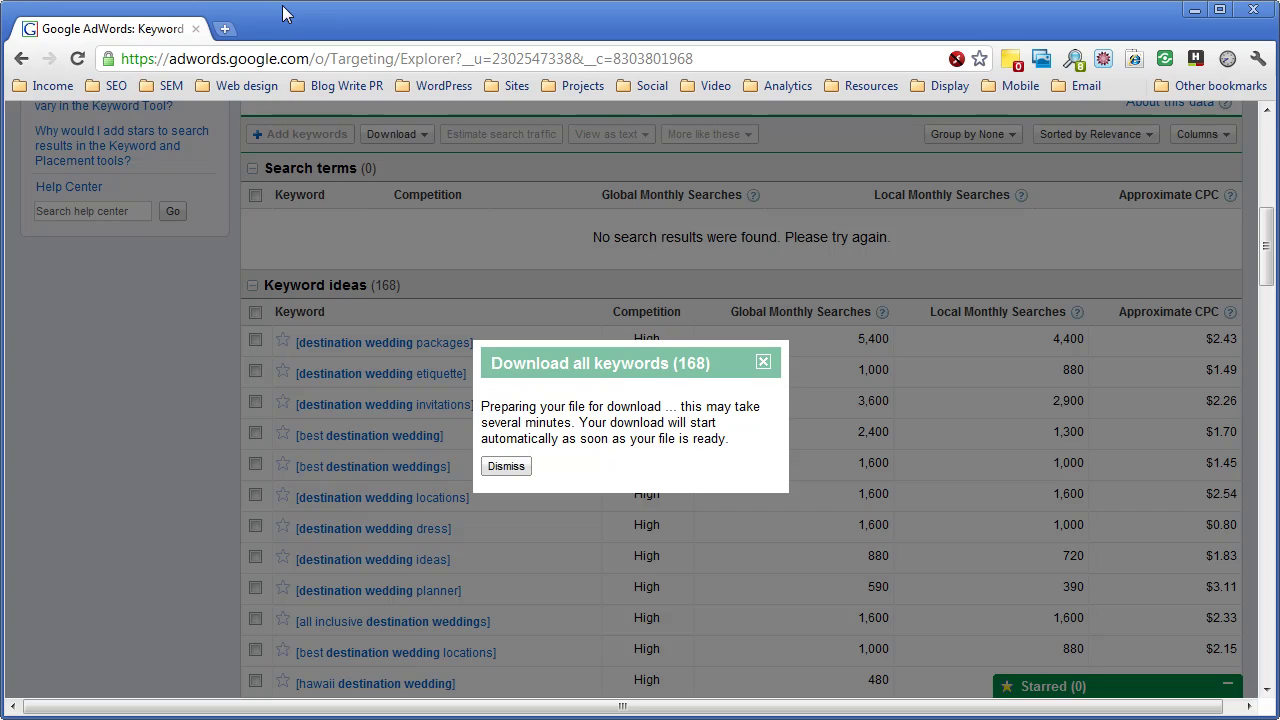
{"action": "left_click", "coordinate": [224, 28]}
{"action": "type", "text": "spo"}
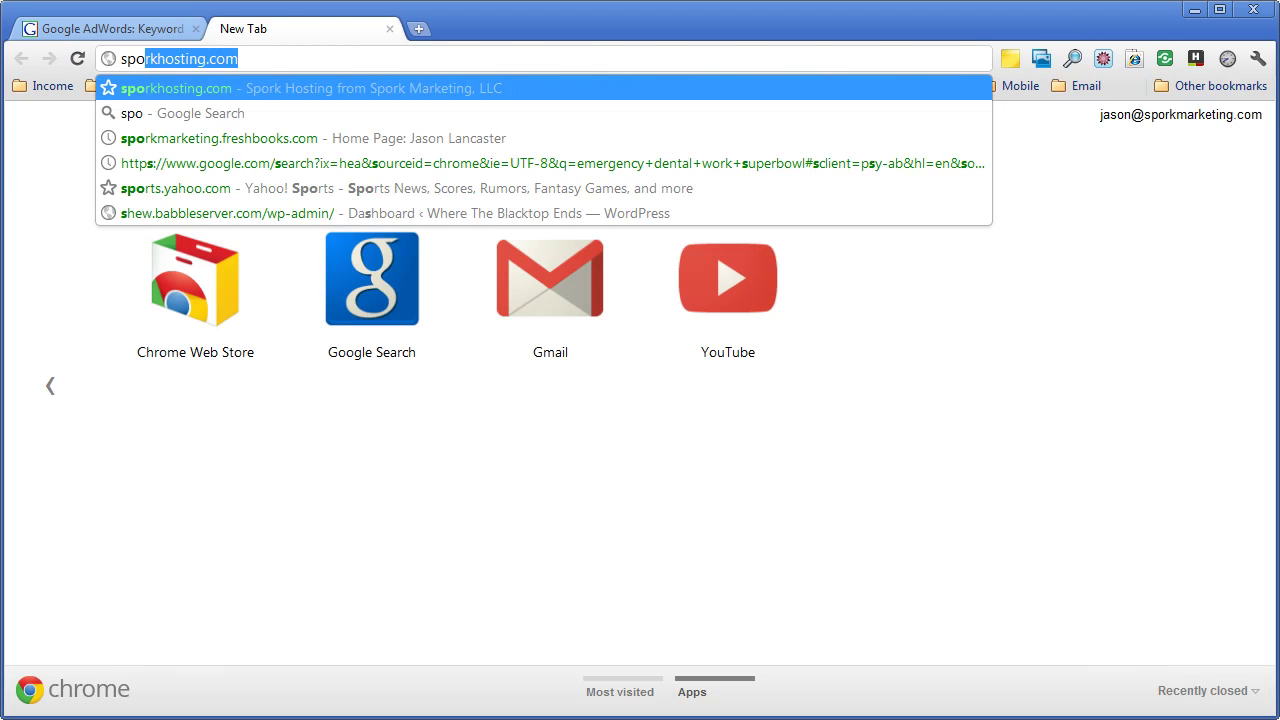
{"action": "type", "text": "rkh"}
{"action": "key", "text": "Return"}
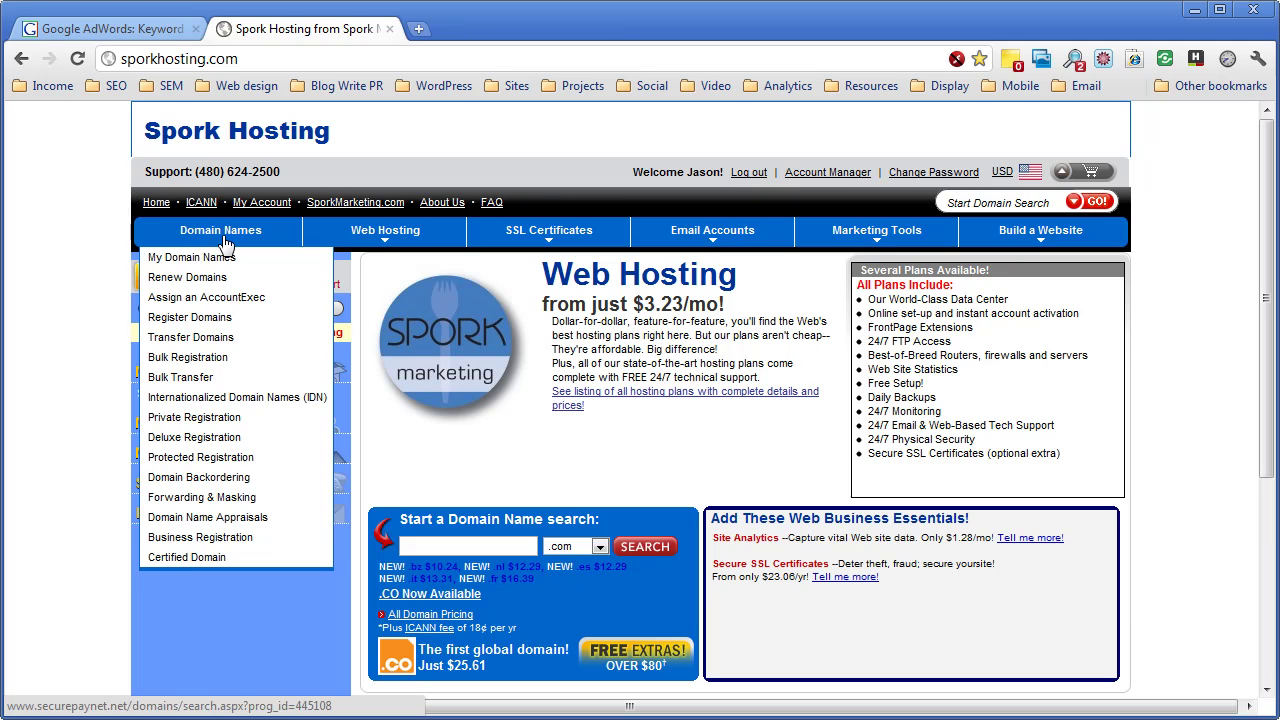
{"action": "left_click", "coordinate": [192, 258]}
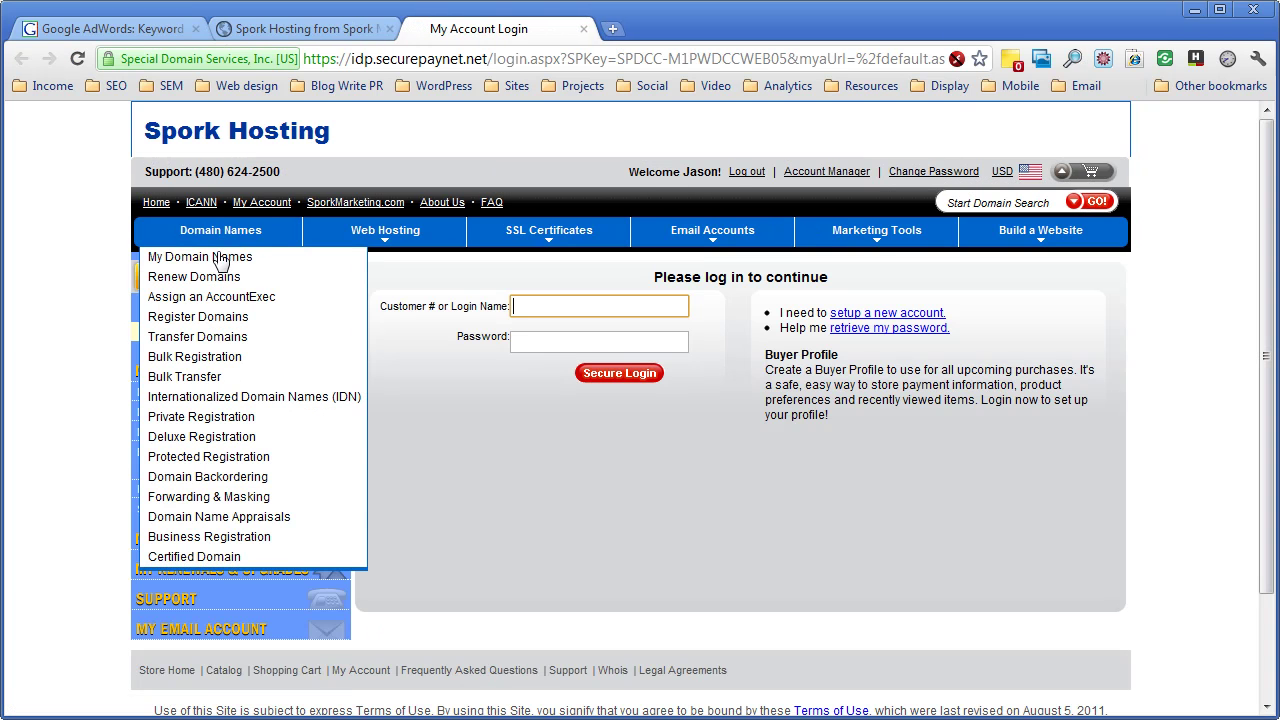
{"action": "left_click", "coordinate": [214, 360]}
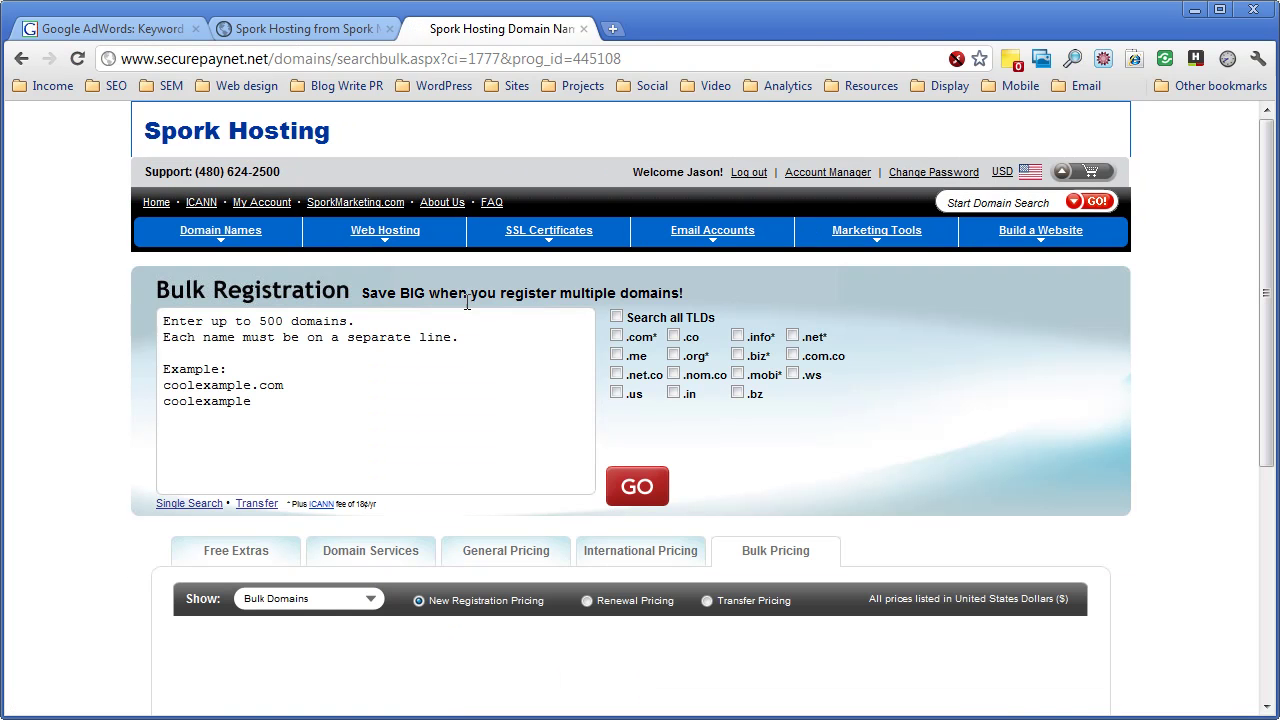
{"action": "left_click", "coordinate": [411, 395]}
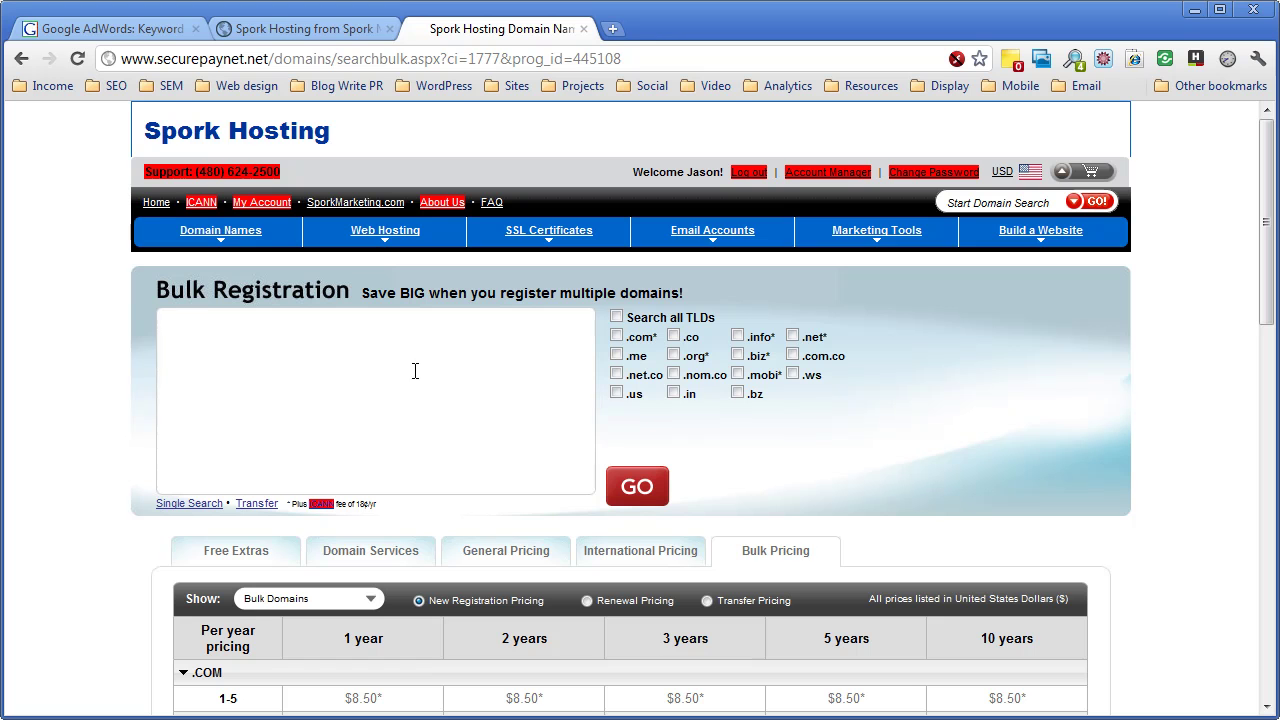
Step: Paste the keyword list as domains and tick the .com, .net and .org extensions
{"action": "key", "text": "ctrl+v"}
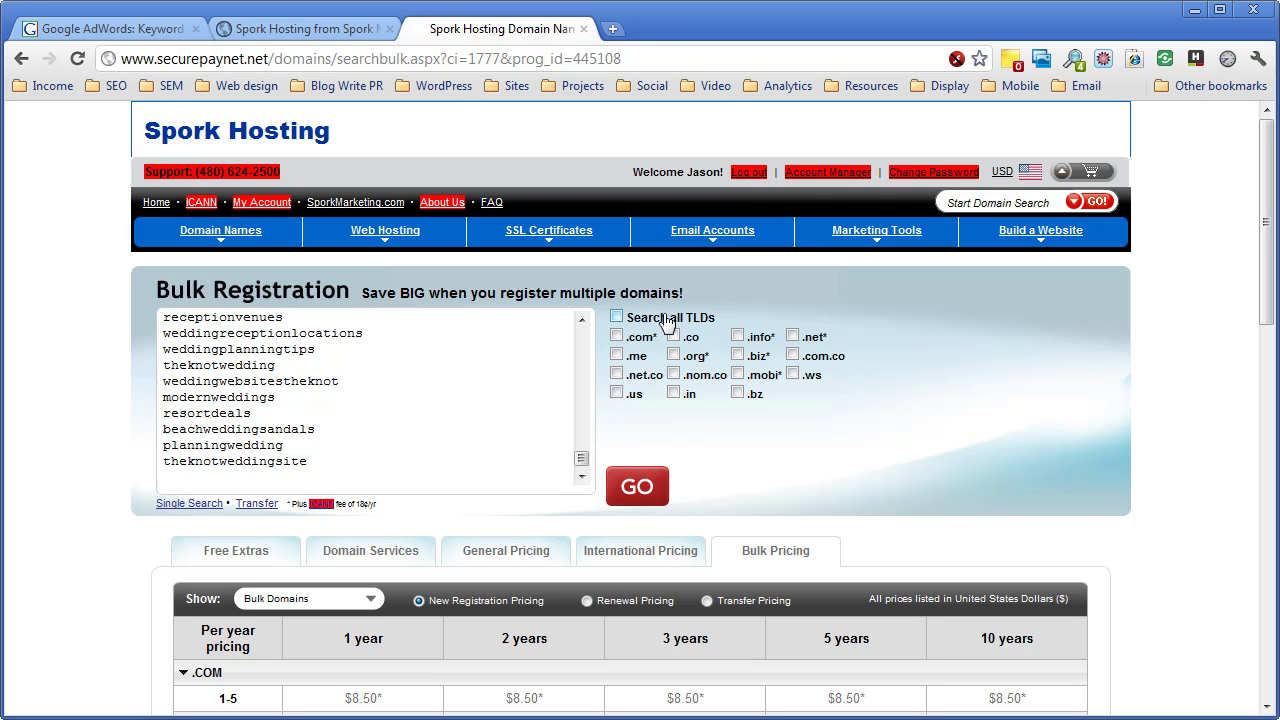
{"action": "left_click", "coordinate": [619, 337]}
{"action": "left_click", "coordinate": [793, 338]}
{"action": "left_click", "coordinate": [674, 355]}
Step: Submit the bulk availability check with security code 1555
{"action": "left_click", "coordinate": [637, 488]}
{"action": "left_click", "coordinate": [626, 436]}
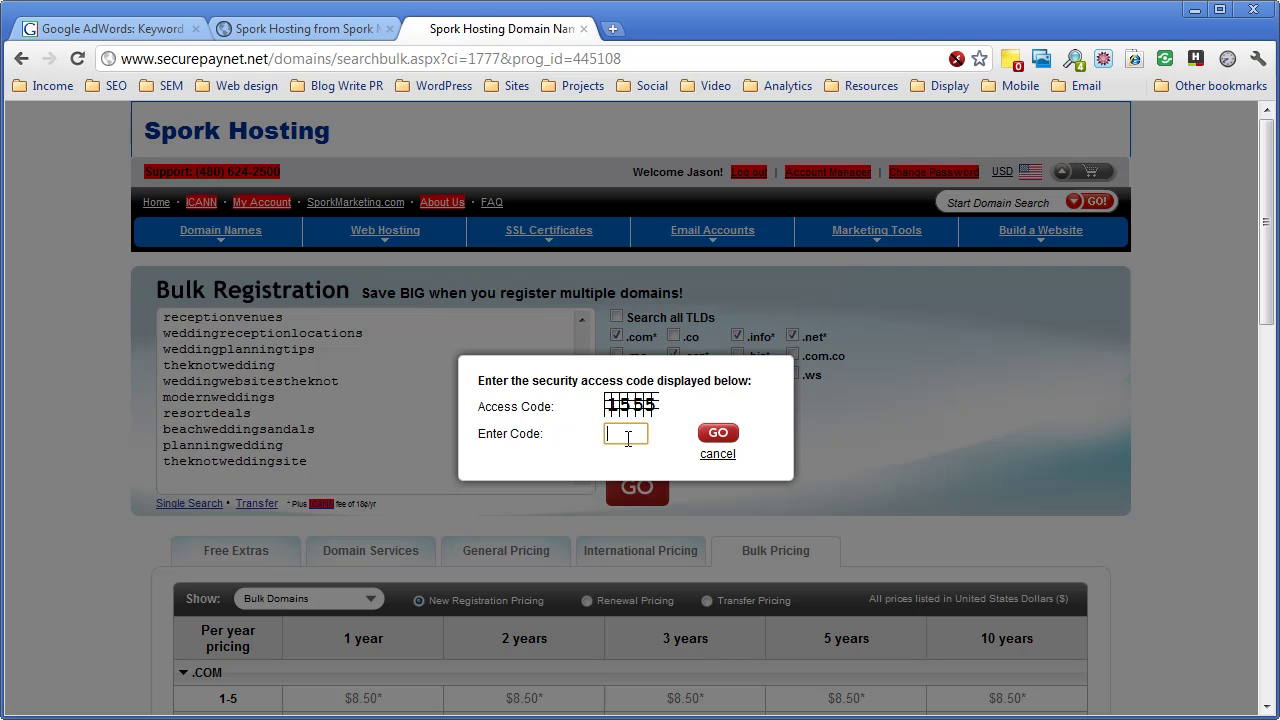
{"action": "type", "text": "1555"}
{"action": "left_click", "coordinate": [716, 436]}
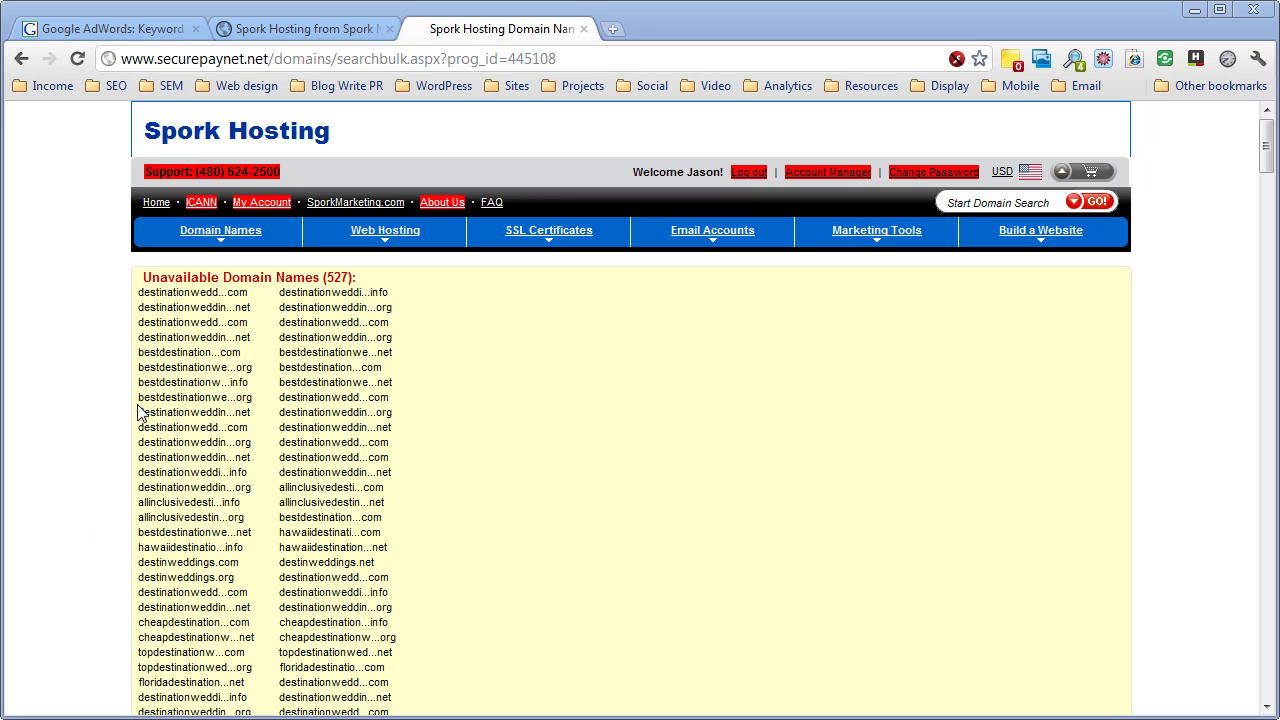
Step: Select all available domains in the Bulk Registration box and switch to an empty Notepad2 window
{"action": "scroll", "coordinate": [560, 462], "scroll_direction": "down", "scroll_amount": 5}
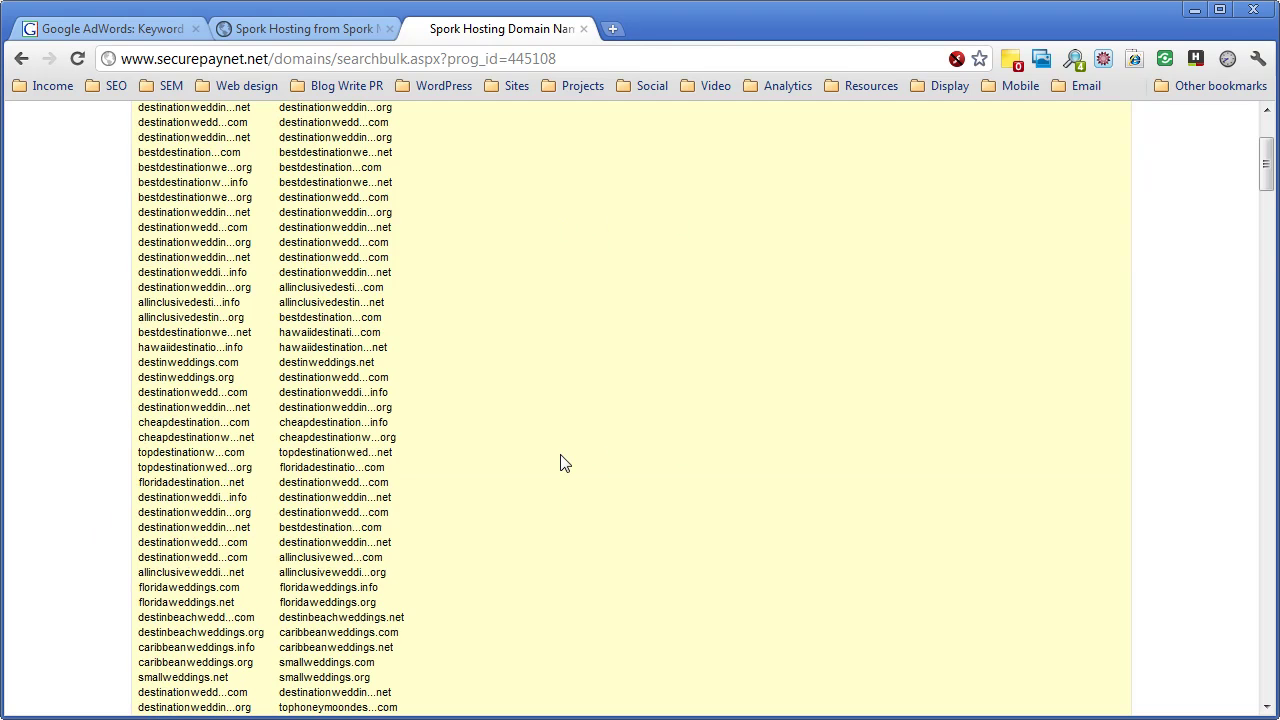
{"action": "scroll", "coordinate": [560, 462], "scroll_direction": "down", "scroll_amount": 3}
{"action": "scroll", "coordinate": [560, 462], "scroll_direction": "down", "scroll_amount": 3}
{"action": "scroll", "coordinate": [560, 463], "scroll_direction": "down", "scroll_amount": 3}
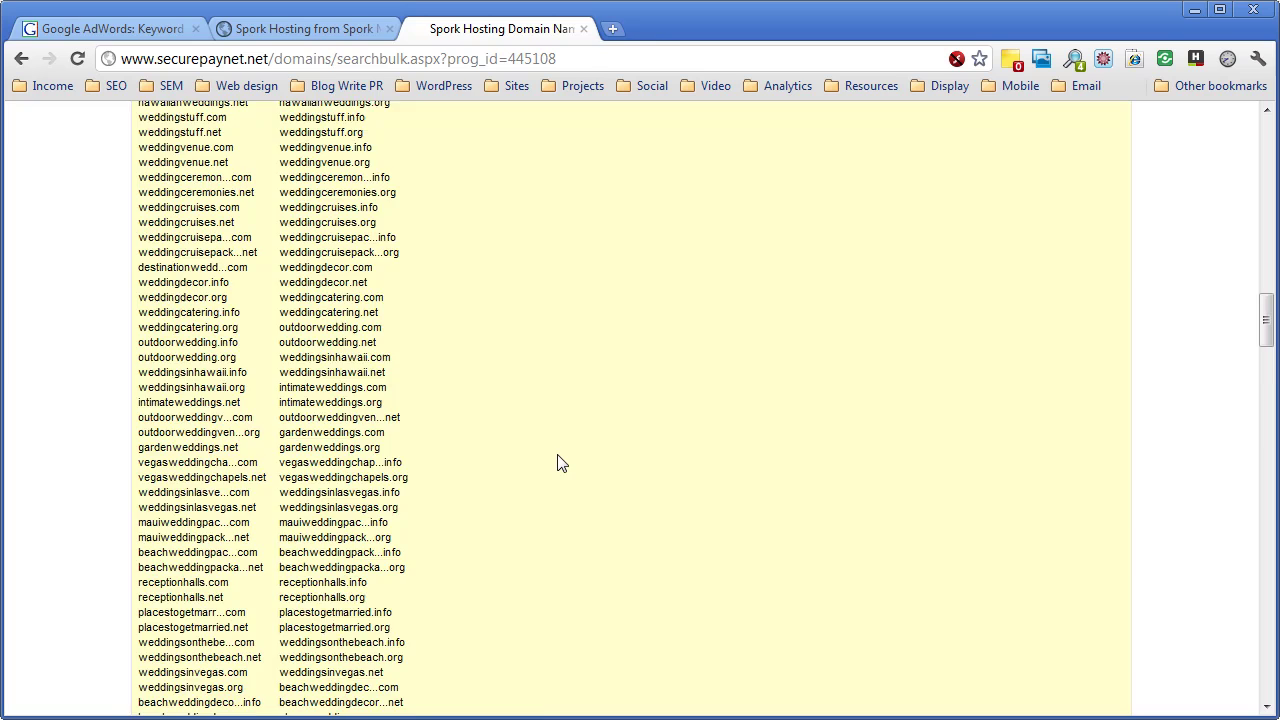
{"action": "scroll", "coordinate": [562, 464], "scroll_direction": "down", "scroll_amount": 3}
{"action": "scroll", "coordinate": [563, 466], "scroll_direction": "down", "scroll_amount": 5}
{"action": "scroll", "coordinate": [563, 466], "scroll_direction": "down", "scroll_amount": 3}
{"action": "scroll", "coordinate": [570, 466], "scroll_direction": "up", "scroll_amount": 3}
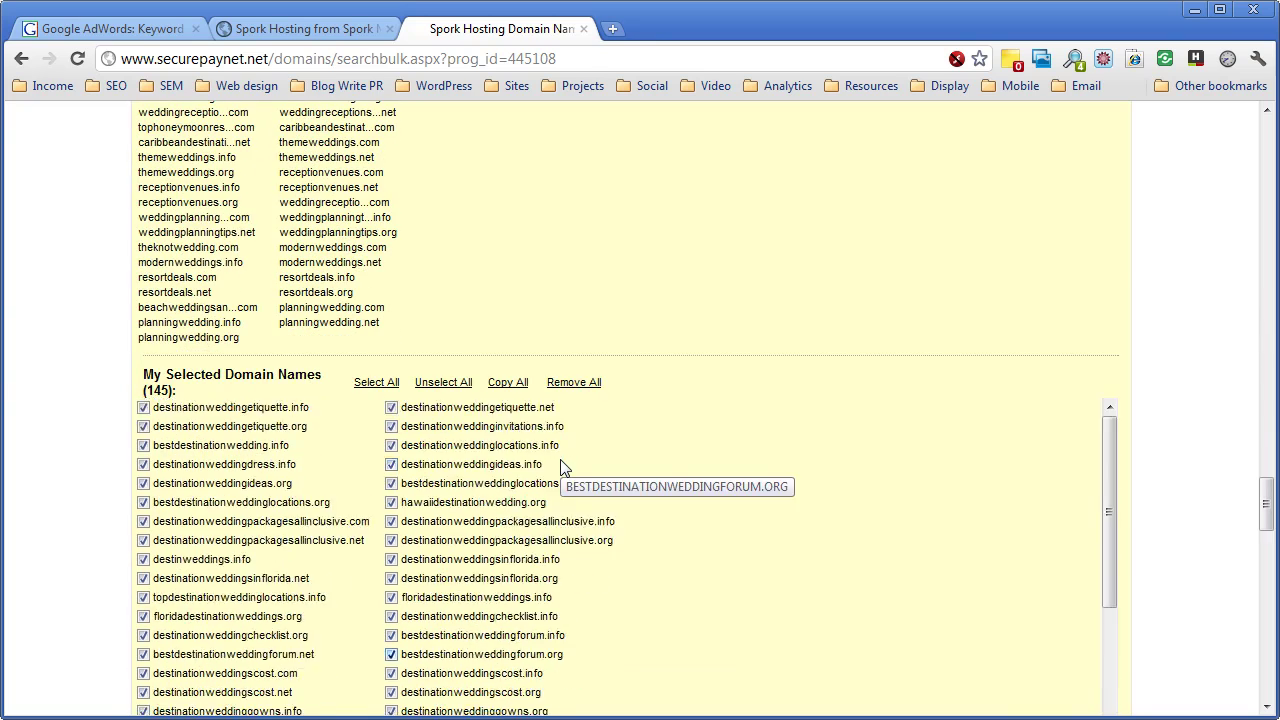
{"action": "scroll", "coordinate": [620, 466], "scroll_direction": "up", "scroll_amount": 1}
{"action": "scroll", "coordinate": [52, 435], "scroll_direction": "down", "scroll_amount": 3}
{"action": "scroll", "coordinate": [52, 435], "scroll_direction": "down", "scroll_amount": 3}
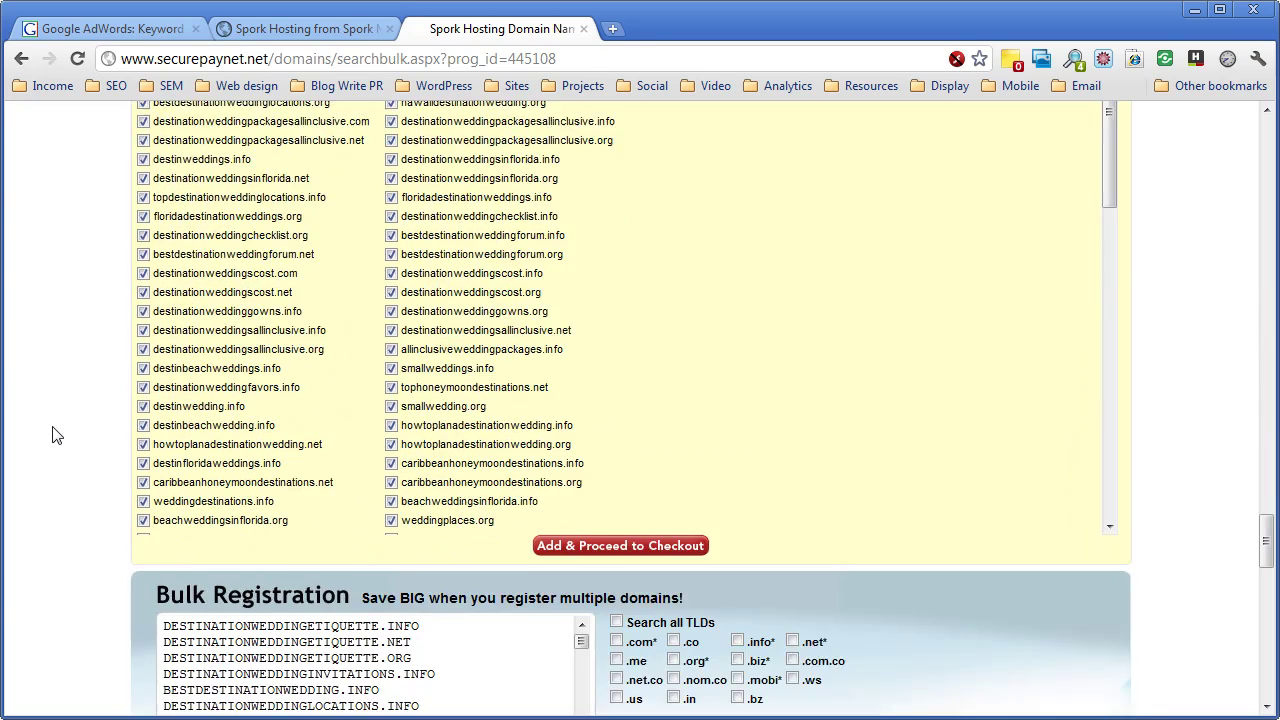
{"action": "scroll", "coordinate": [55, 435], "scroll_direction": "down", "scroll_amount": 2}
{"action": "scroll", "coordinate": [52, 435], "scroll_direction": "down", "scroll_amount": 1}
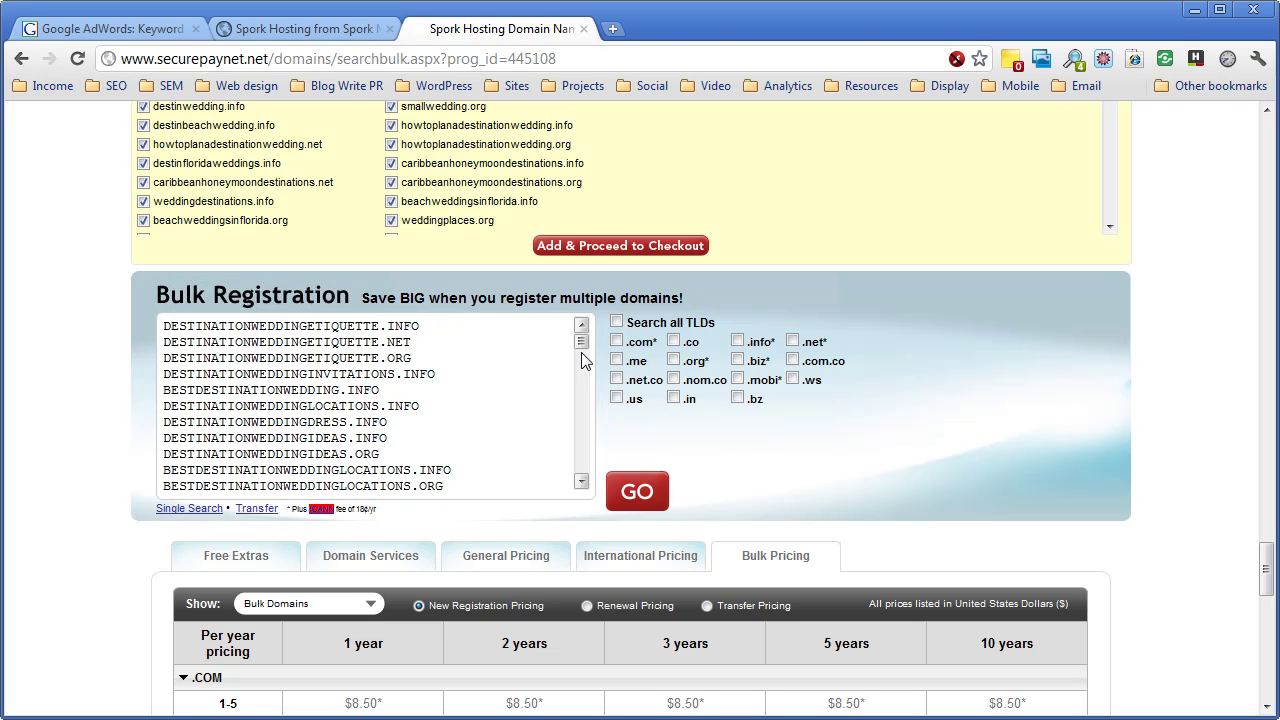
{"action": "left_click_drag", "start_coordinate": [585, 354], "coordinate": [583, 472]}
{"action": "left_click", "coordinate": [475, 454]}
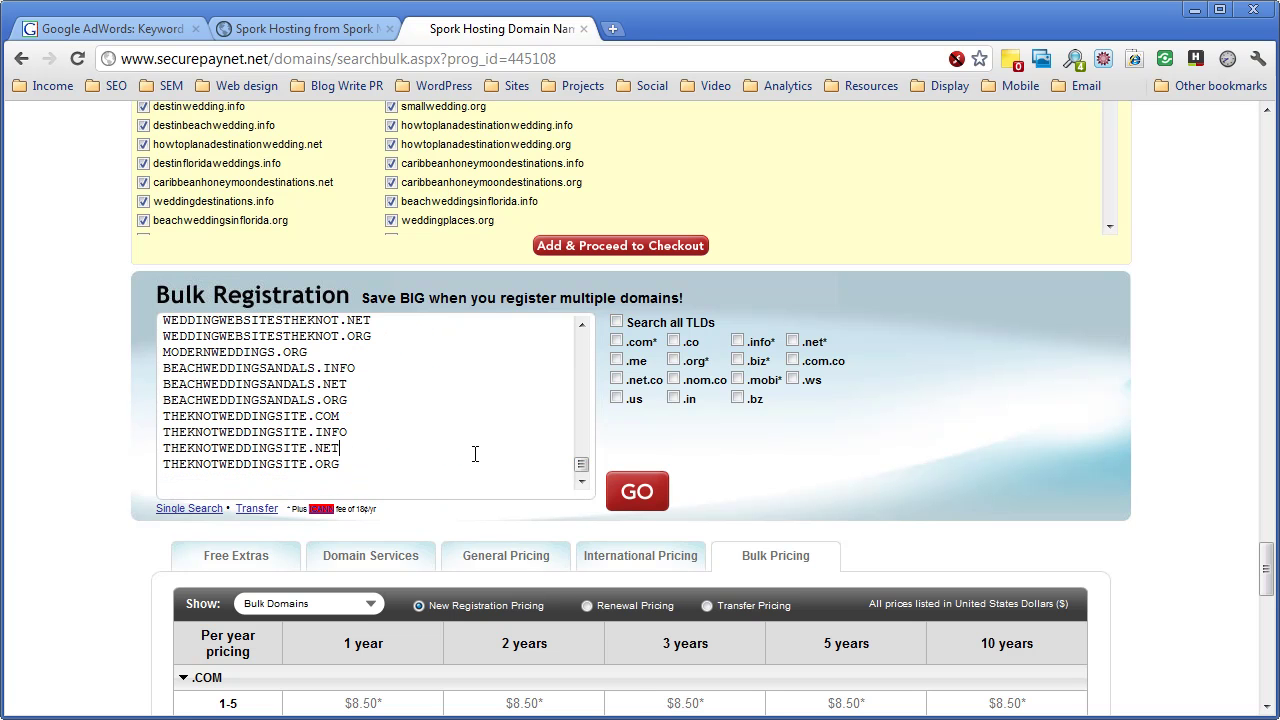
{"action": "left_click", "coordinate": [435, 464]}
{"action": "key", "text": "ctrl+a"}
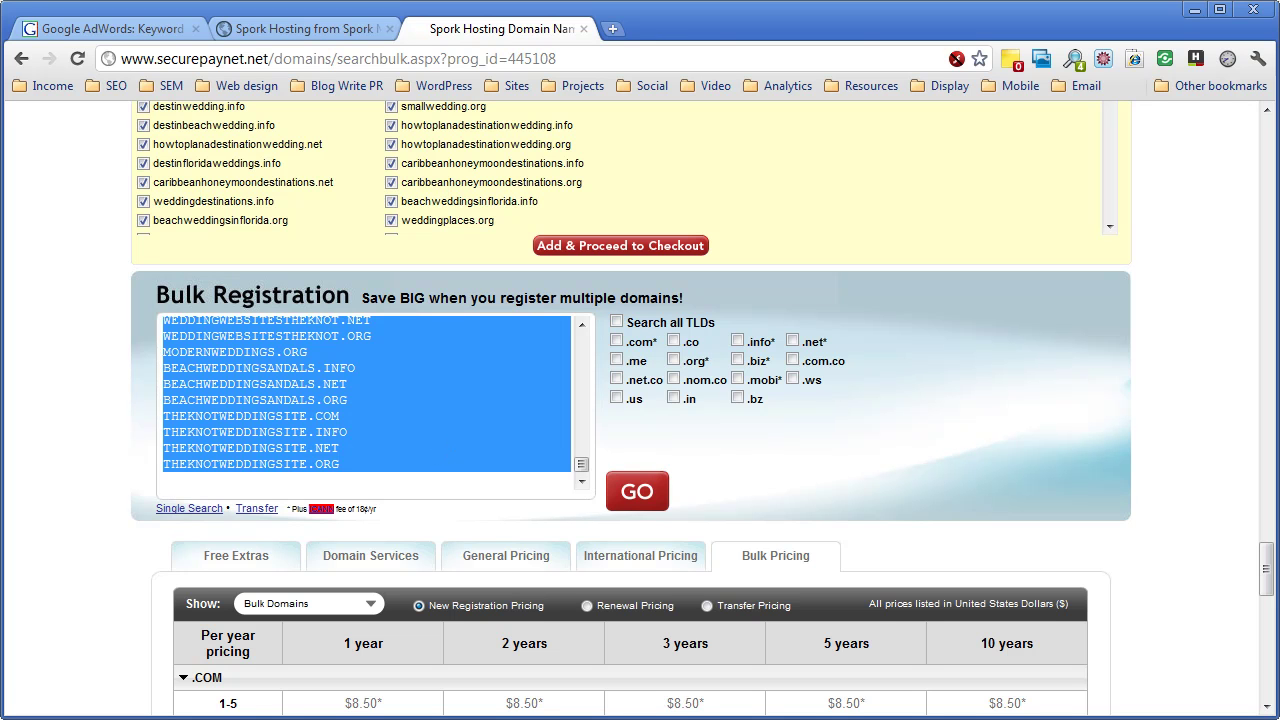
{"action": "key", "text": "alt+Tab"}
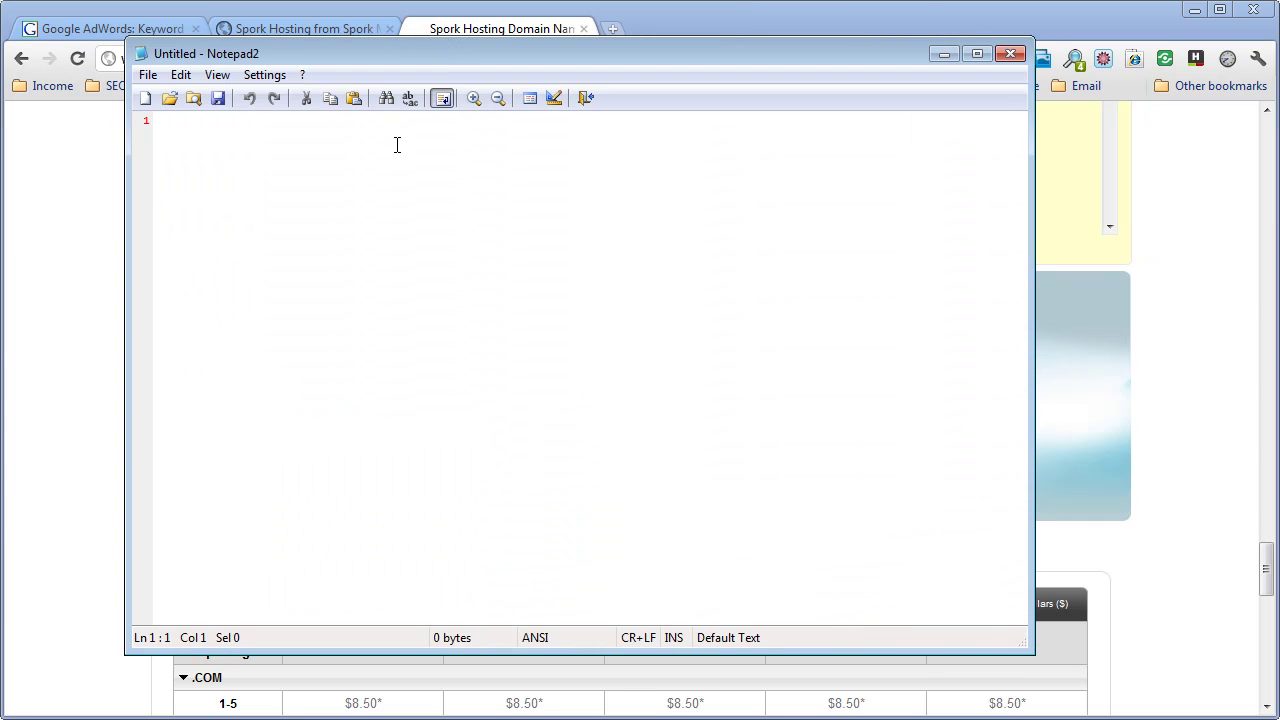
Step: Paste the available domain list into the new Notepad2 document and return to its top
{"action": "key", "text": "ctrl+v"}
{"action": "scroll", "coordinate": [438, 317], "scroll_direction": "up", "scroll_amount": 10}
{"action": "scroll", "coordinate": [438, 317], "scroll_direction": "up", "scroll_amount": 11}
{"action": "scroll", "coordinate": [451, 343], "scroll_direction": "up", "scroll_amount": 15}
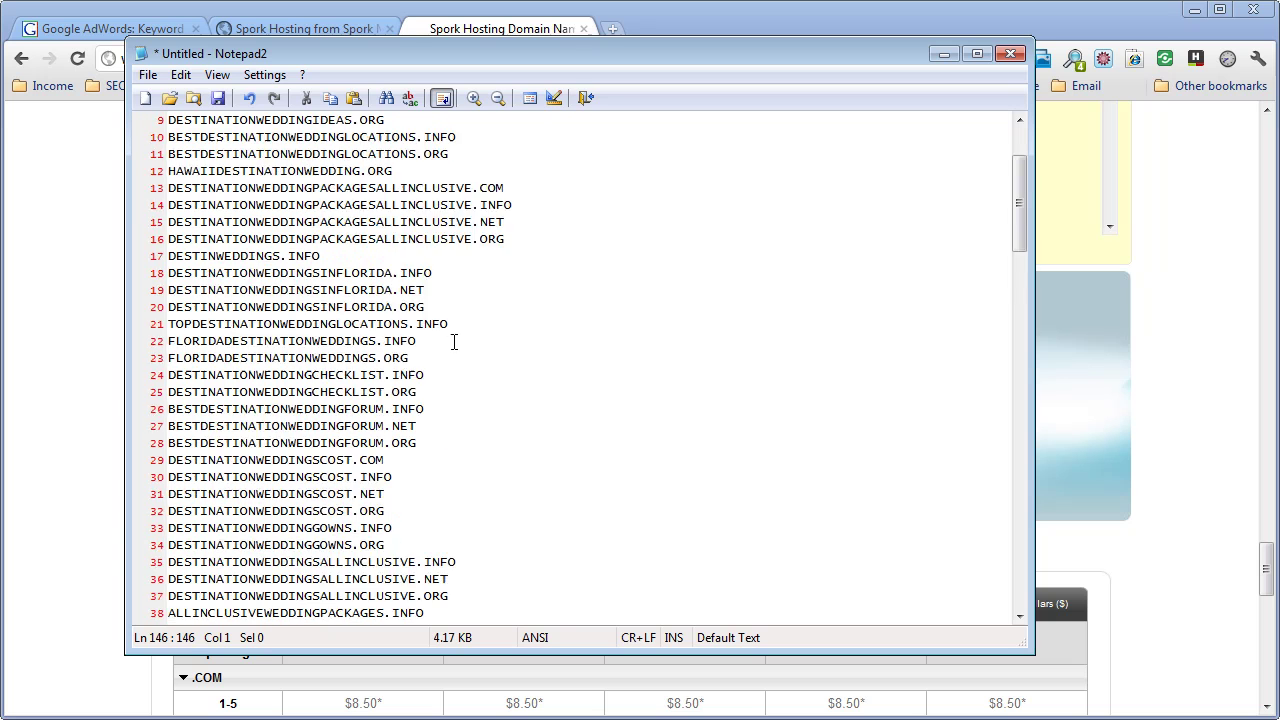
{"action": "scroll", "coordinate": [451, 343], "scroll_direction": "up", "scroll_amount": 3}
Step: Review the first lines of the list, ending on line 5, BESTDESTINATIONWEDDING.INFO
{"action": "left_click", "coordinate": [480, 205]}
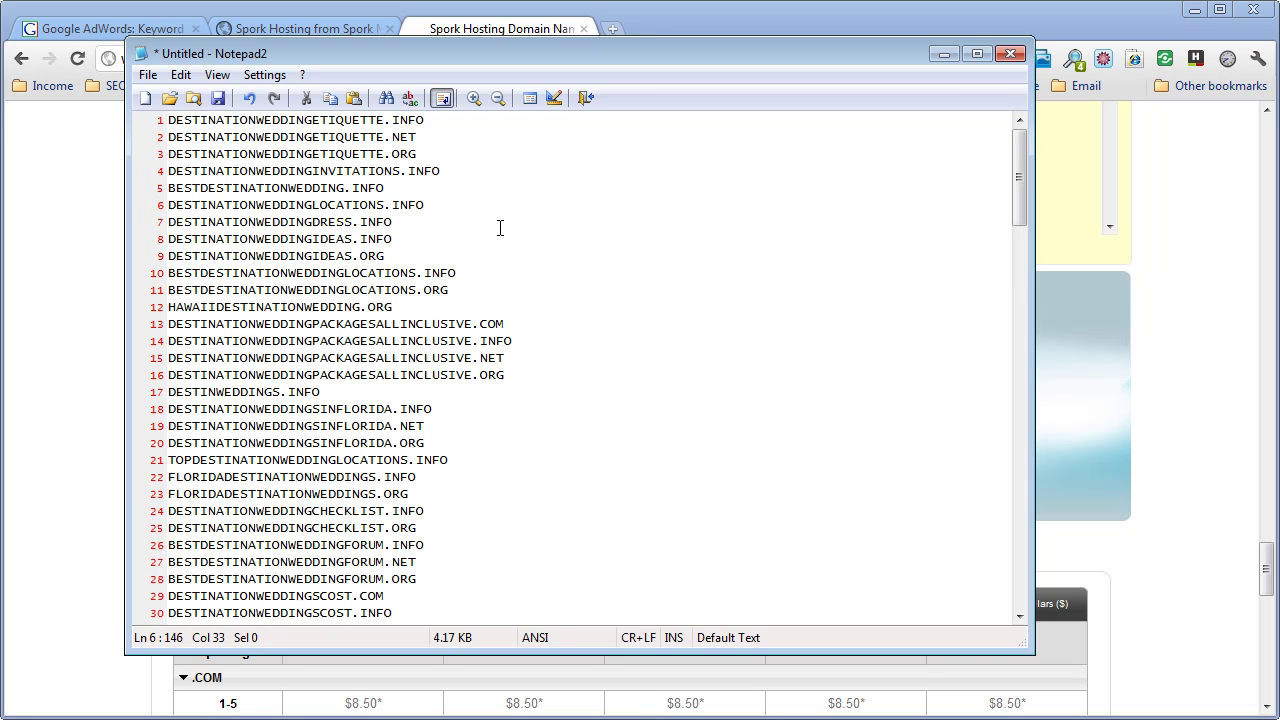
{"action": "key", "text": "Up"}
{"action": "key", "text": "Up"}
{"action": "left_click", "coordinate": [338, 190]}
{"action": "left_click", "coordinate": [405, 192]}
Step: Search the Calc sheet for 'bestd' and read row 5's 1,300 US local monthly searches
{"action": "key", "text": "alt+Tab"}
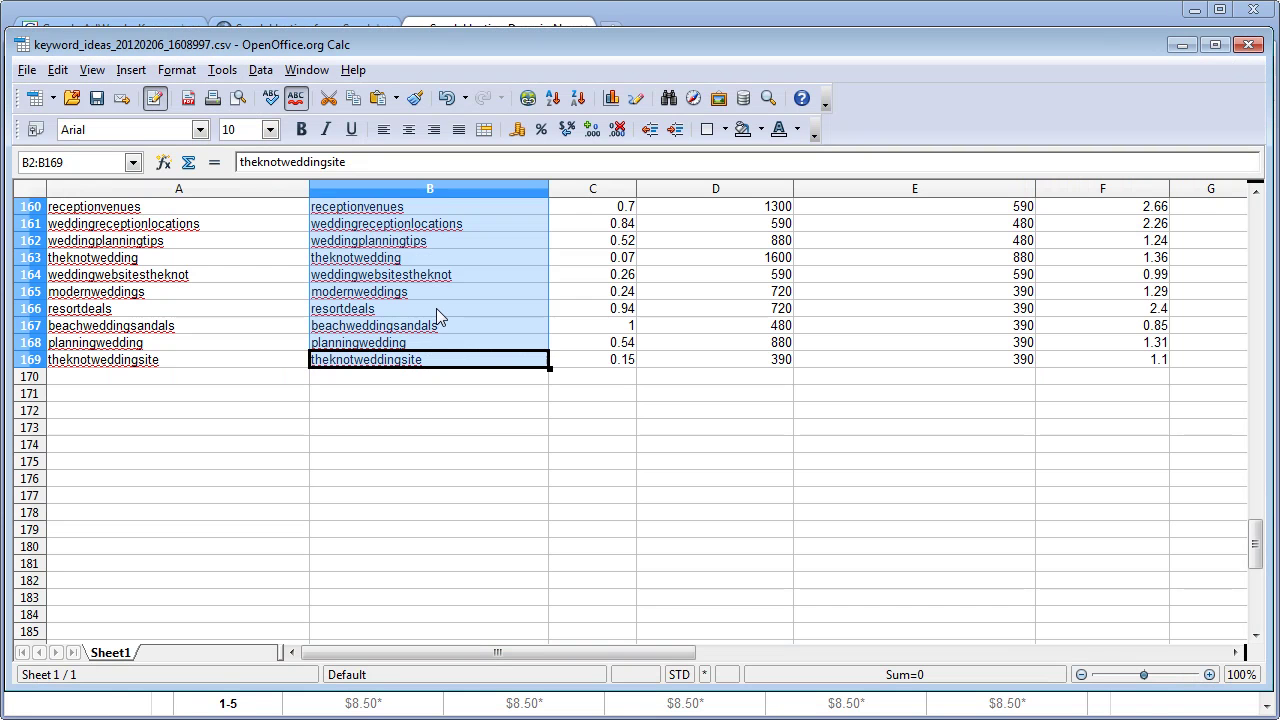
{"action": "left_click", "coordinate": [270, 510]}
{"action": "key", "text": "ctrl+h"}
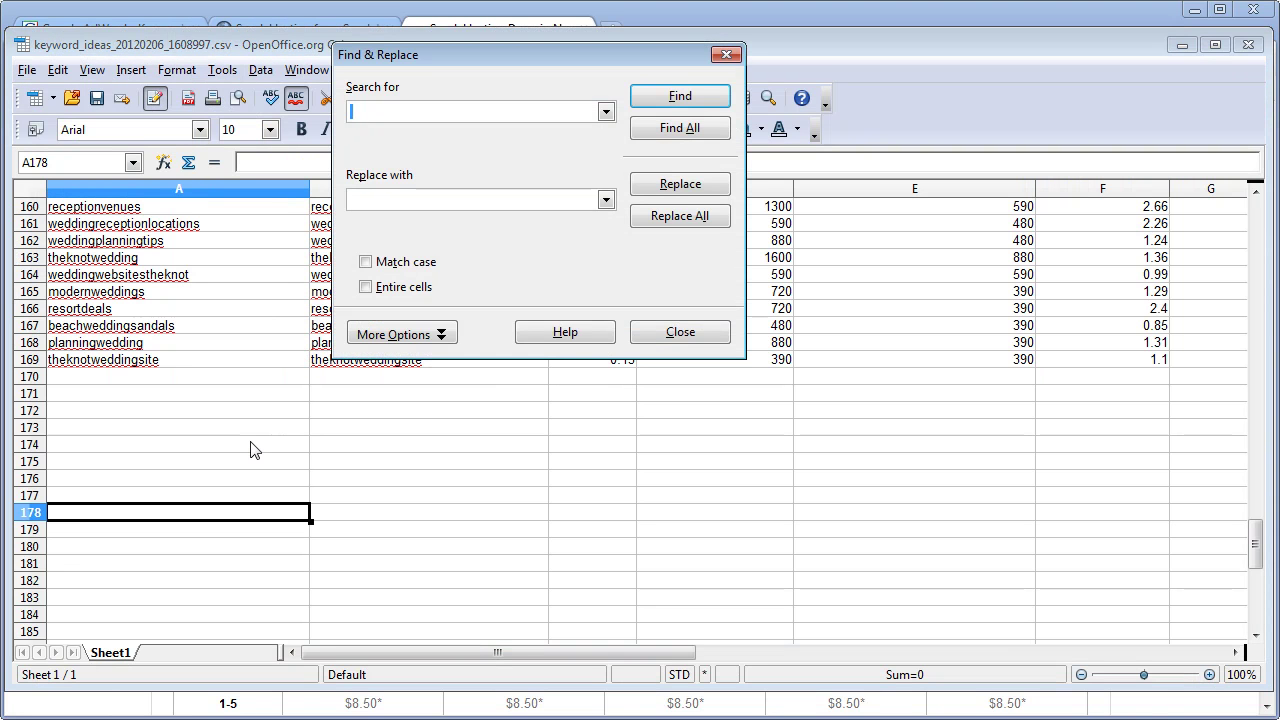
{"action": "type", "text": "bestdd"}
{"action": "key", "text": "BackSpace"}
{"action": "key", "text": "BackSpace"}
{"action": "key", "text": "BackSpace"}
{"action": "type", "text": "d"}
{"action": "key", "text": "Return"}
{"action": "key", "text": "Return"}
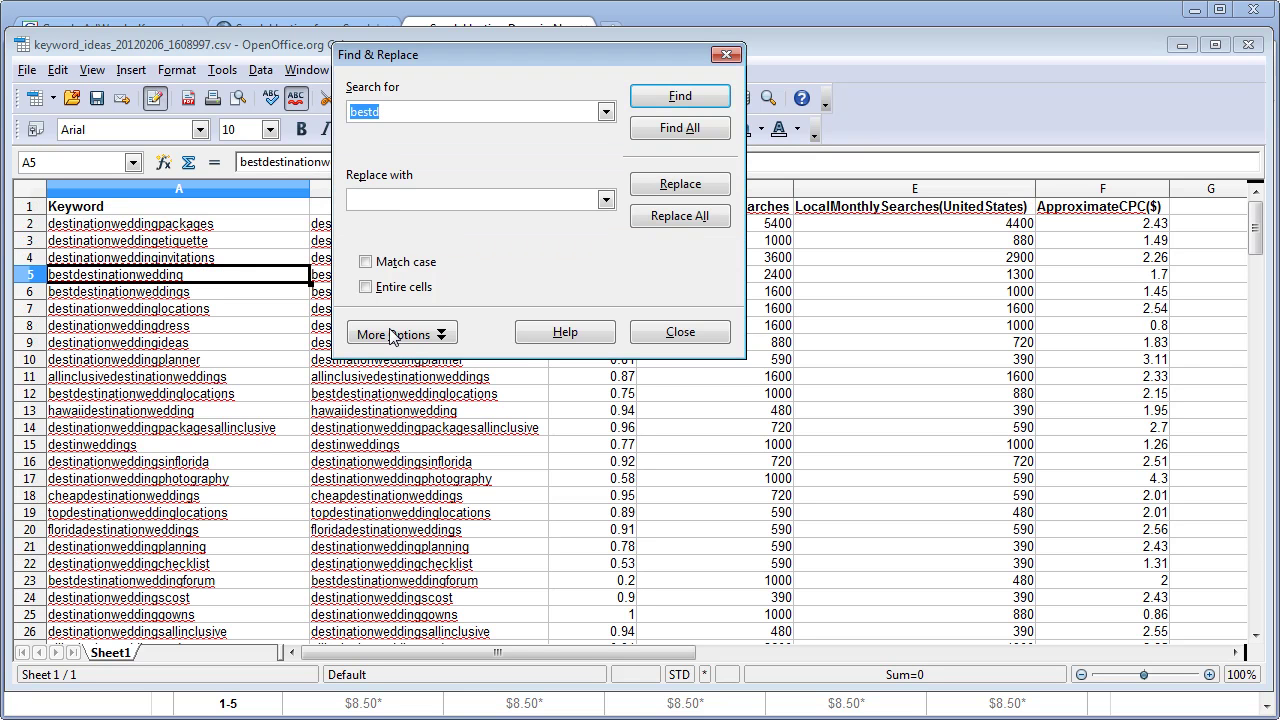
{"action": "left_click", "coordinate": [690, 336]}
{"action": "key", "text": "Right"}
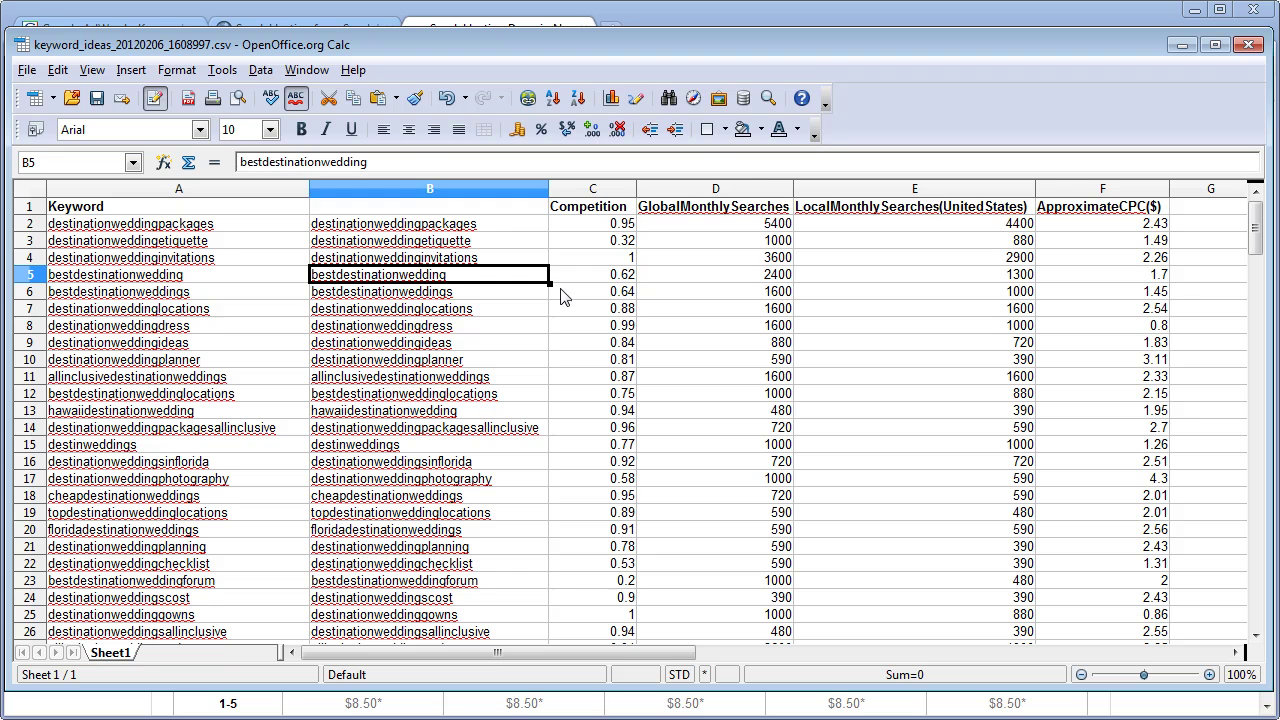
{"action": "key", "text": "Right"}
{"action": "key", "text": "Right"}
{"action": "key", "text": "Right"}
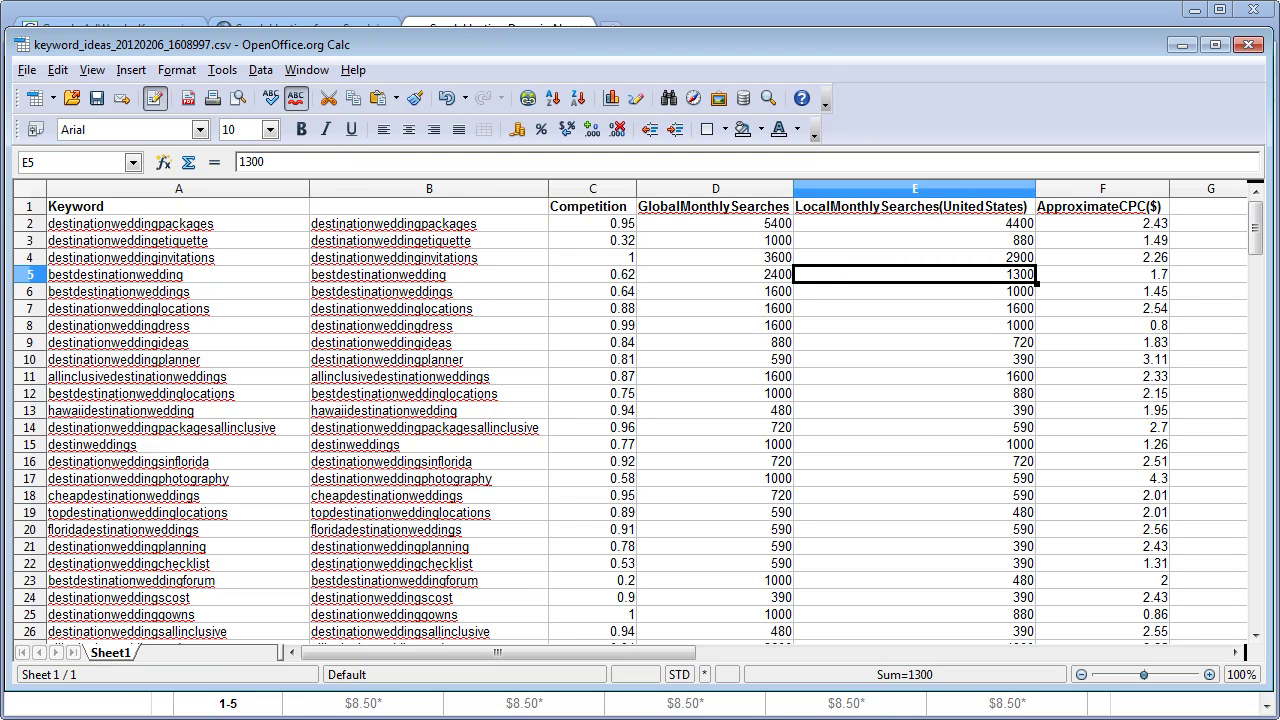
{"action": "key", "text": "alt+Tab"}
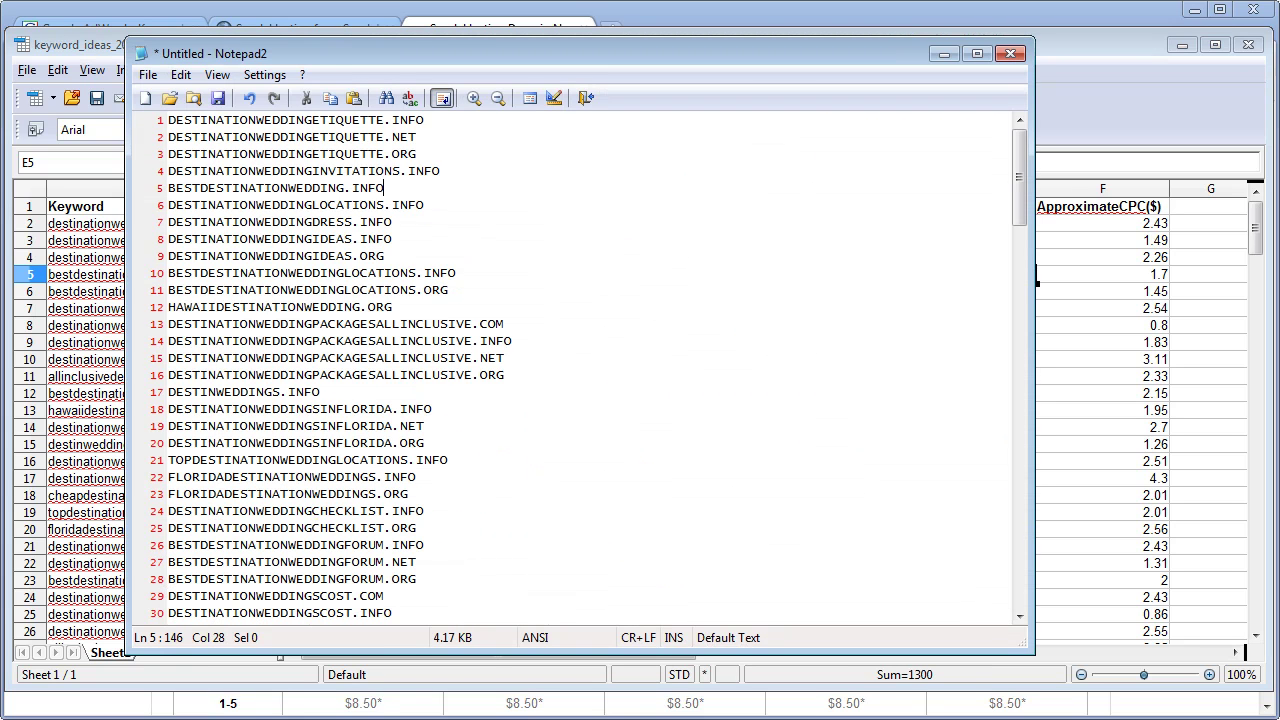
{"action": "scroll", "coordinate": [400, 357], "scroll_direction": "down", "scroll_amount": 2}
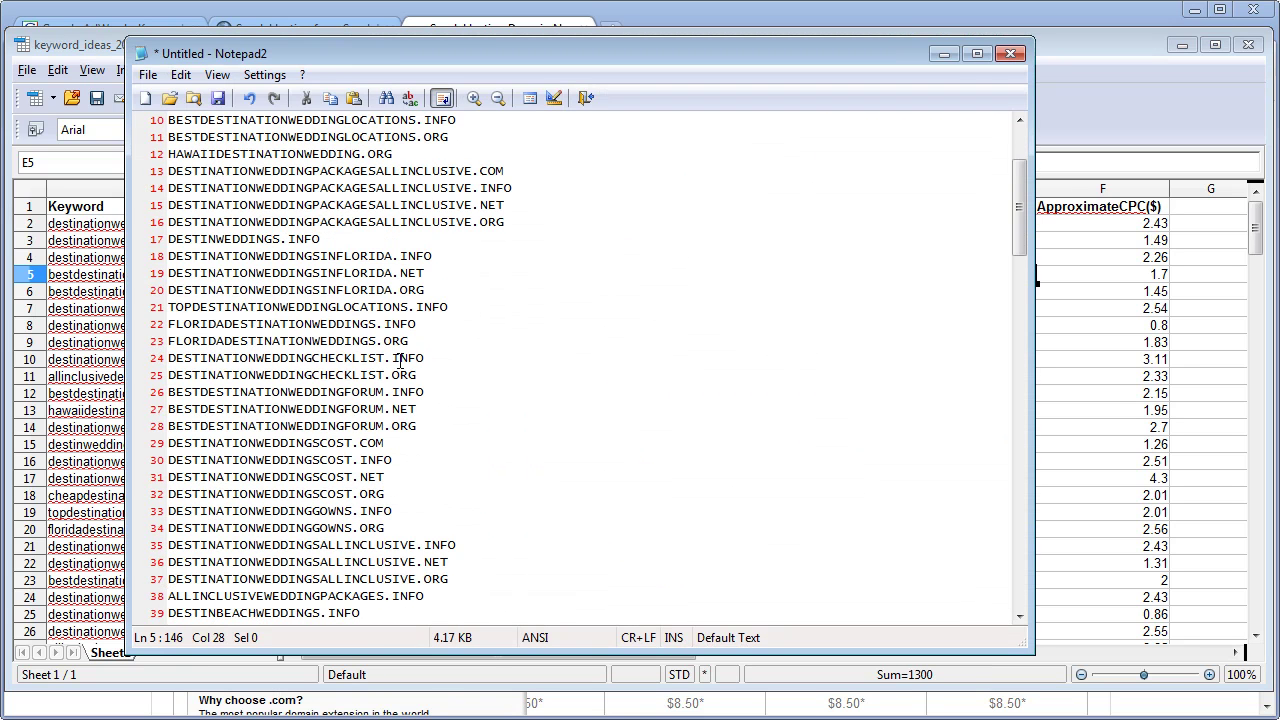
{"action": "scroll", "coordinate": [400, 357], "scroll_direction": "down", "scroll_amount": 1}
{"action": "left_click", "coordinate": [394, 392]}
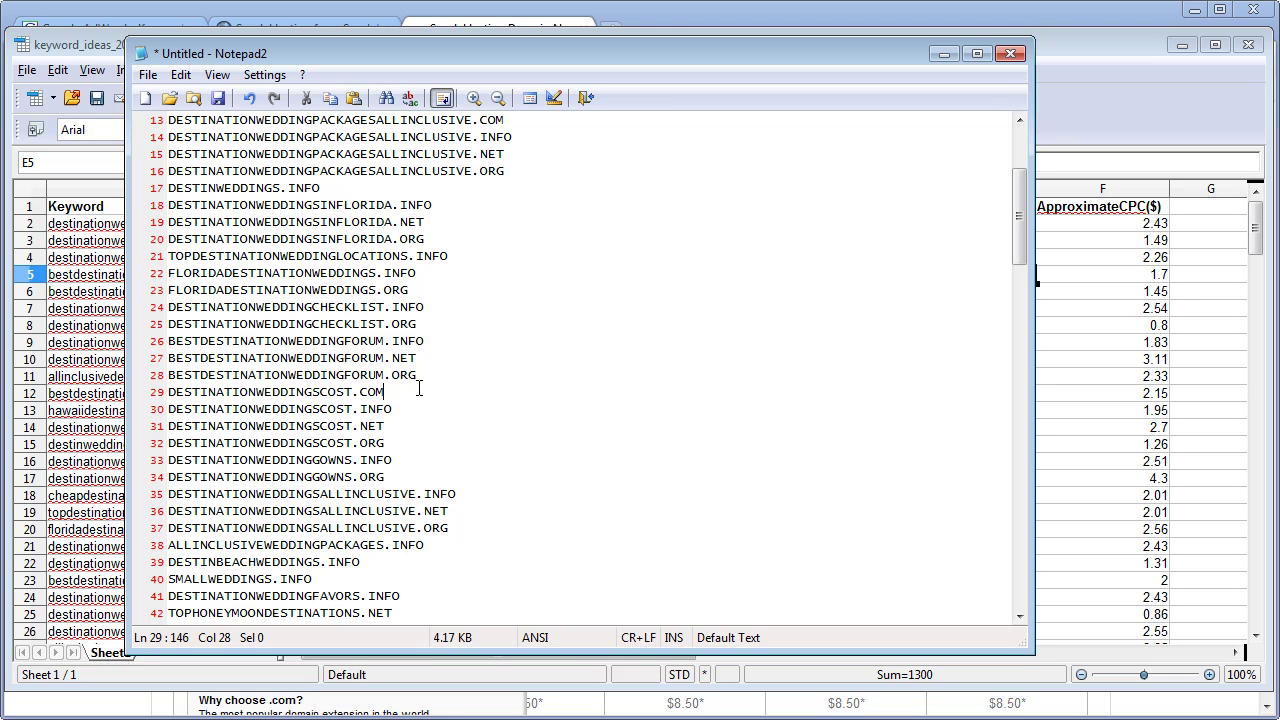
{"action": "left_click_drag", "start_coordinate": [425, 388], "coordinate": [389, 405]}
{"action": "left_click", "coordinate": [182, 394]}
{"action": "left_click_drag", "start_coordinate": [184, 392], "coordinate": [395, 394]}
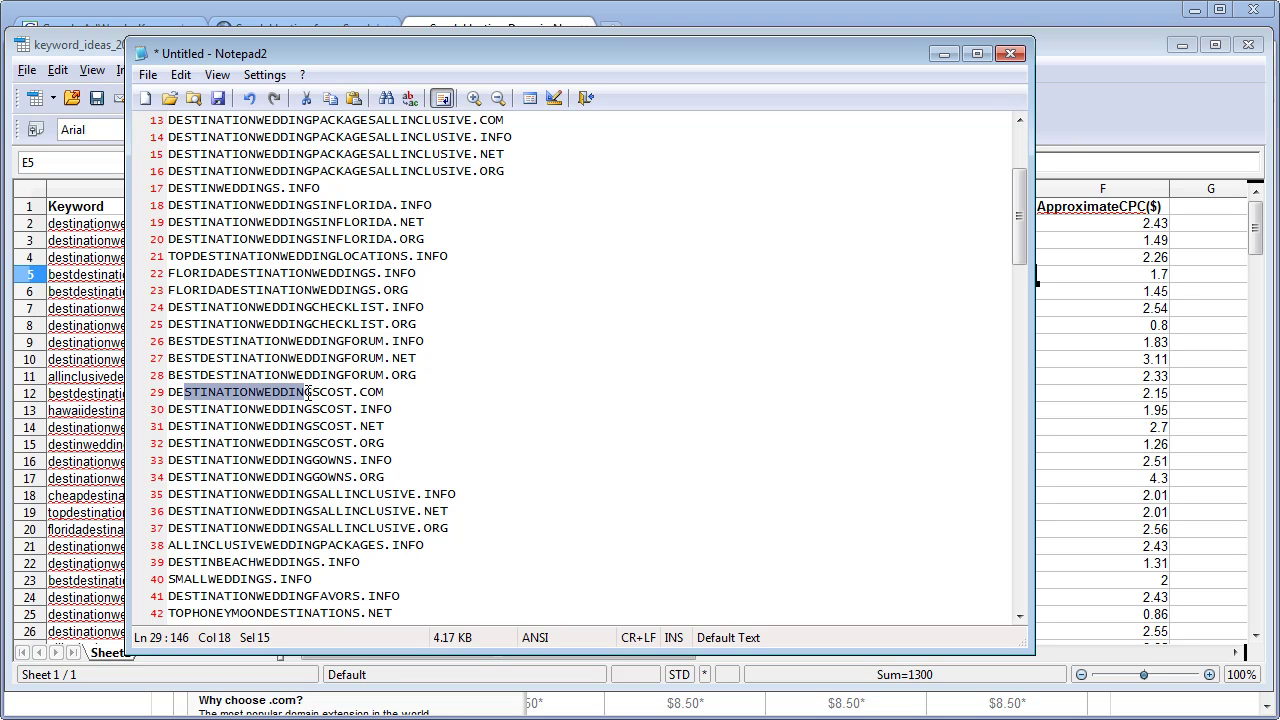
{"action": "left_click", "coordinate": [403, 394]}
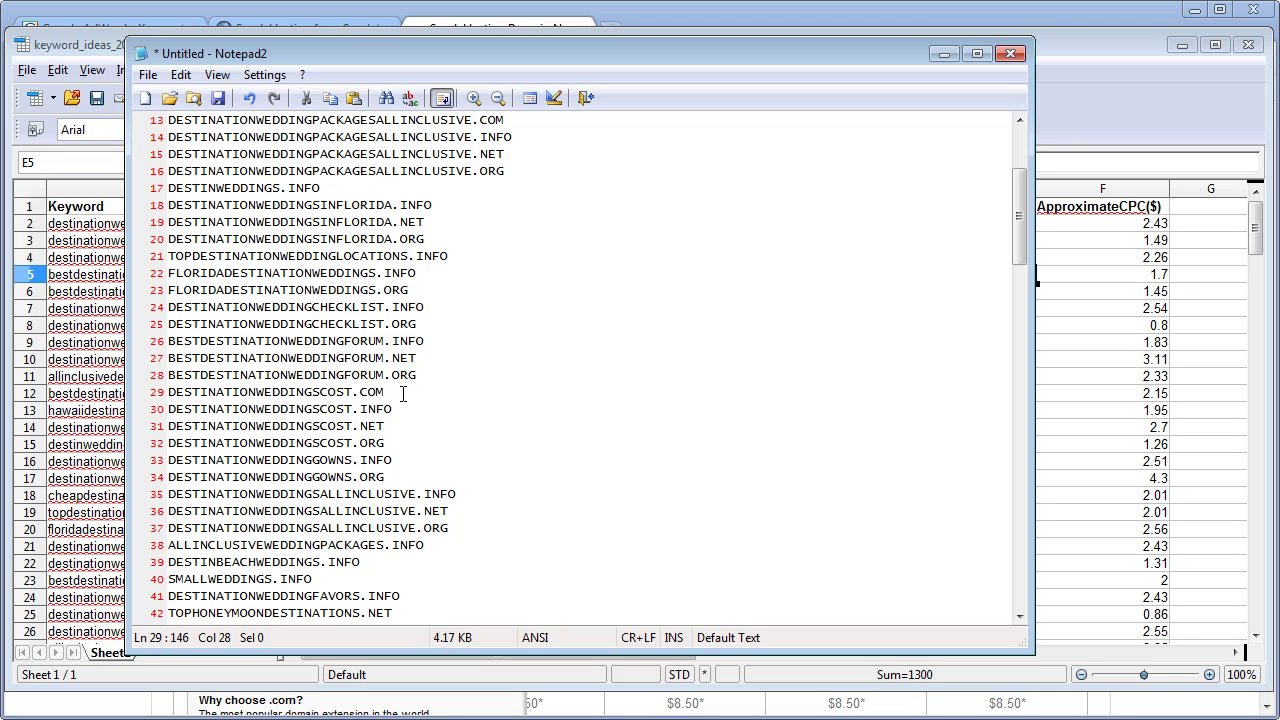